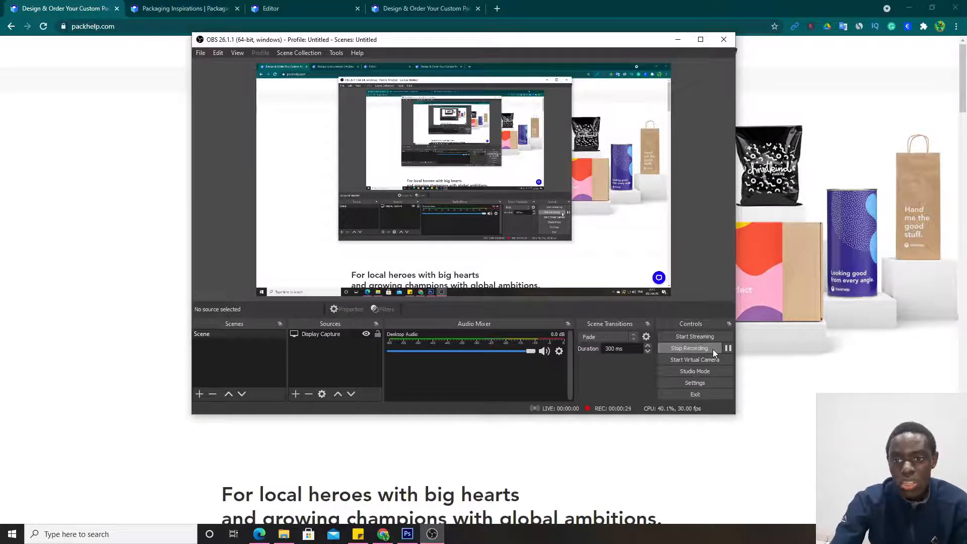
Examine the Packhelp home page headline and the site's lists of packaging products and needs
{"action": "left_click", "coordinate": [677, 41]}
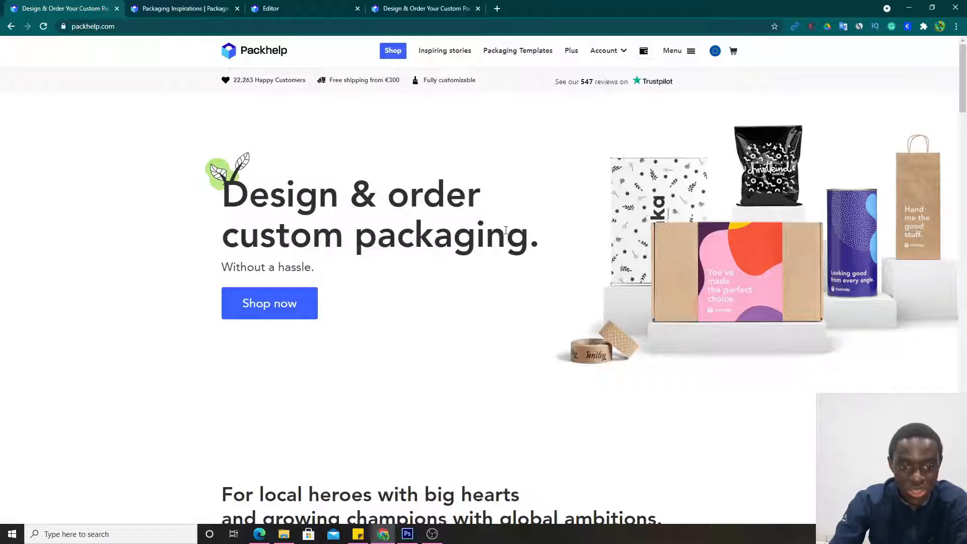
{"action": "left_click_drag", "start_coordinate": [229, 196], "coordinate": [544, 239]}
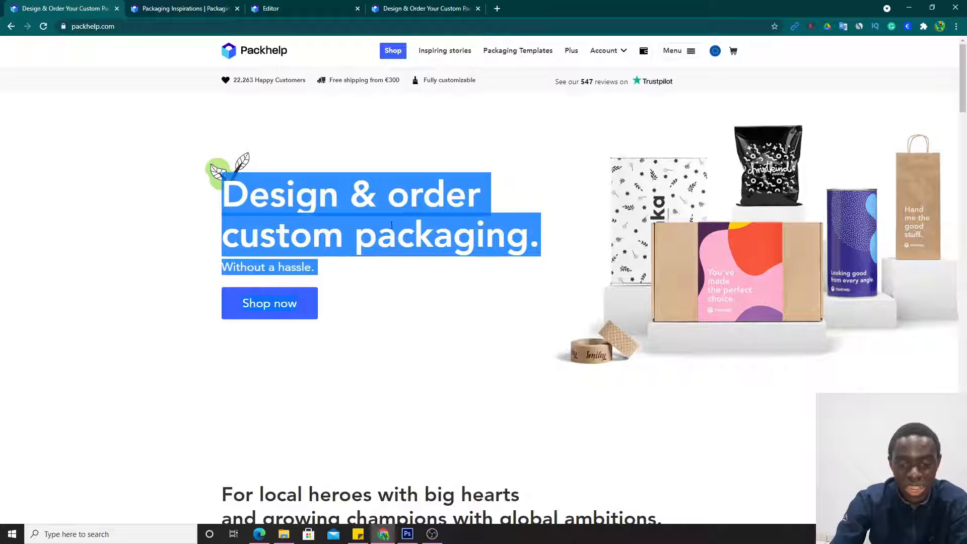
{"action": "left_click", "coordinate": [451, 223]}
{"action": "scroll", "coordinate": [546, 384], "scroll_direction": "down", "scroll_amount": 5}
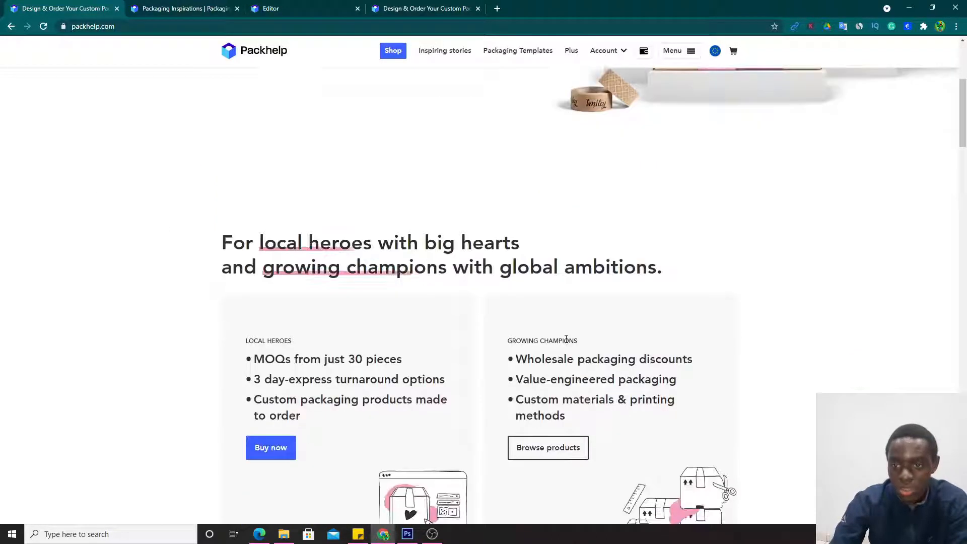
{"action": "left_click", "coordinate": [690, 51]}
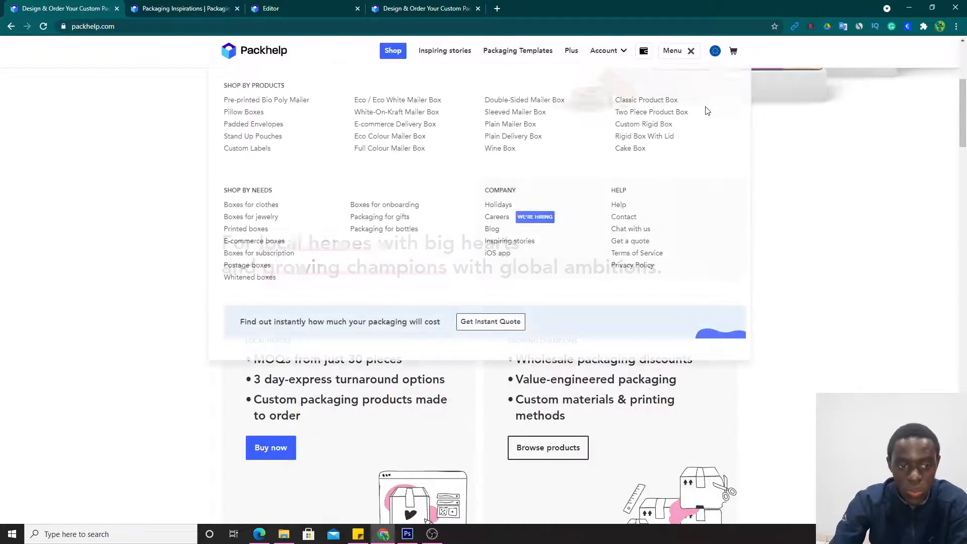
{"action": "left_click_drag", "start_coordinate": [226, 160], "coordinate": [224, 85]}
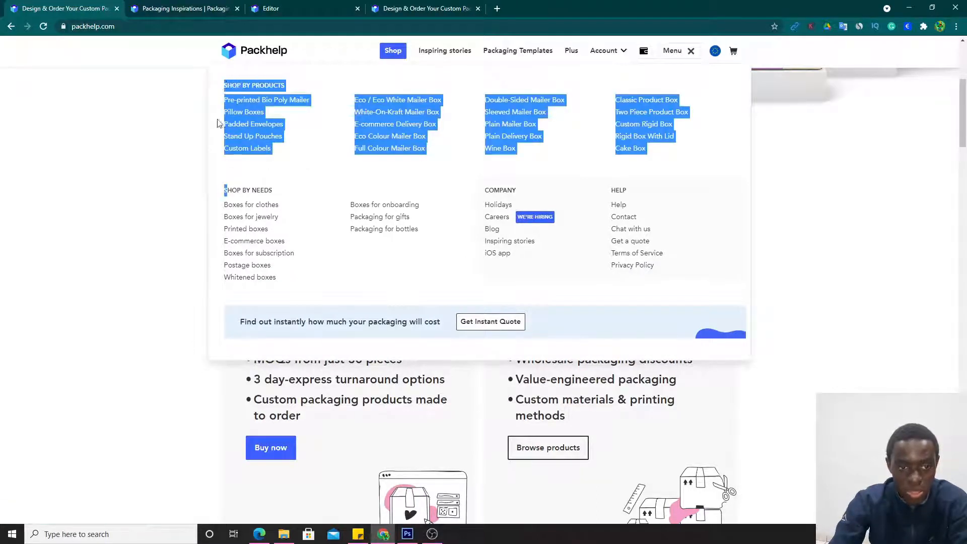
{"action": "left_click", "coordinate": [260, 168]}
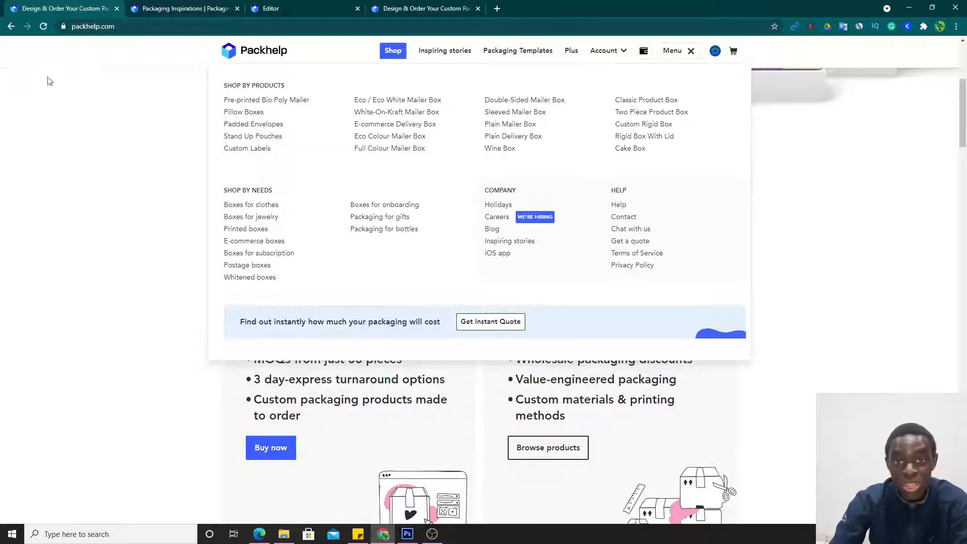
Browse the packaging inspirations page for examples of branded box designs
{"action": "left_click", "coordinate": [200, 12]}
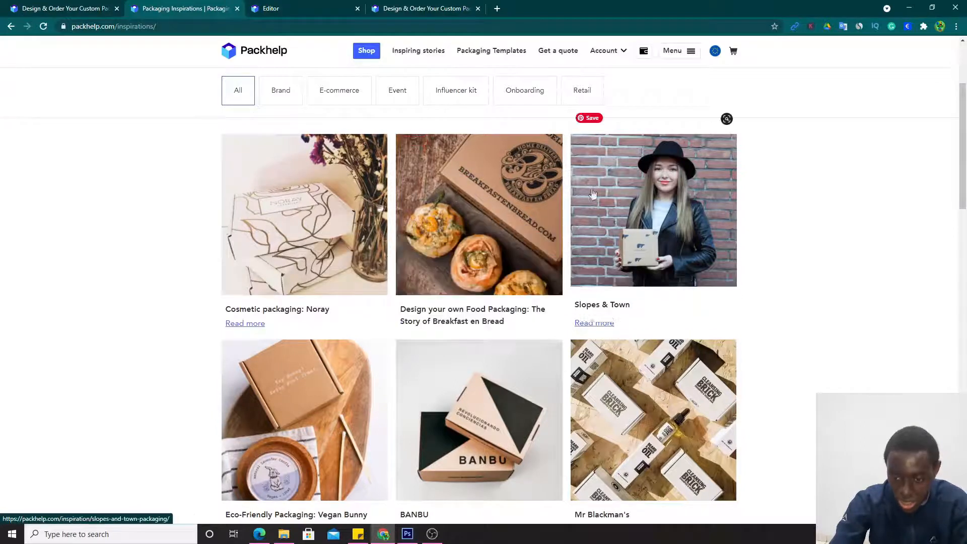
{"action": "scroll", "coordinate": [802, 334], "scroll_direction": "down", "scroll_amount": 1}
{"action": "scroll", "coordinate": [664, 301], "scroll_direction": "down", "scroll_amount": 1}
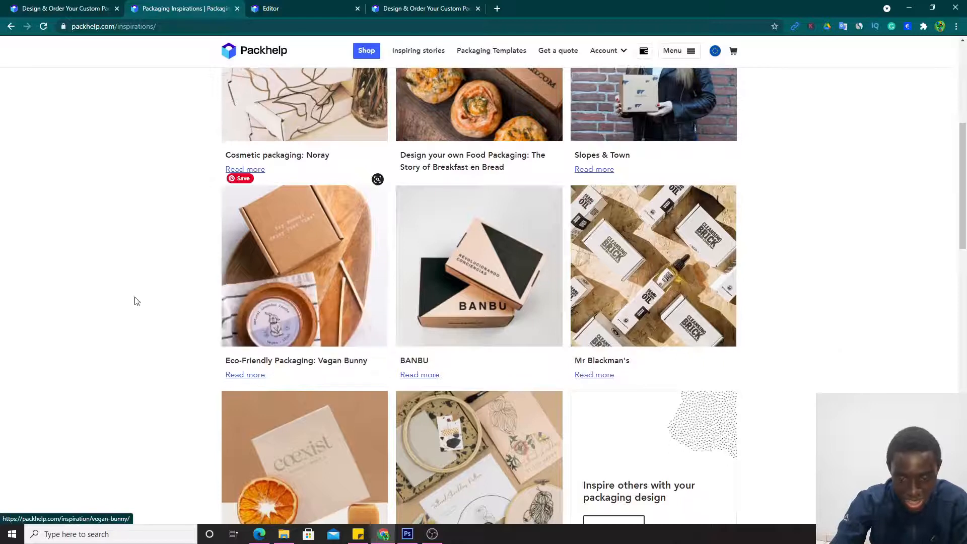
{"action": "scroll", "coordinate": [517, 336], "scroll_direction": "down", "scroll_amount": 3}
{"action": "scroll", "coordinate": [517, 336], "scroll_direction": "down", "scroll_amount": 8}
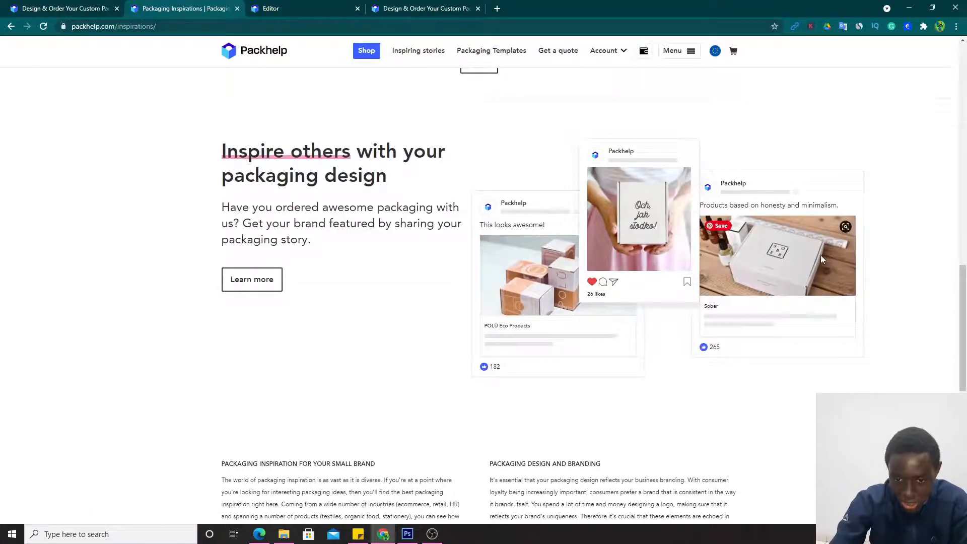
{"action": "scroll", "coordinate": [574, 373], "scroll_direction": "down", "scroll_amount": 10}
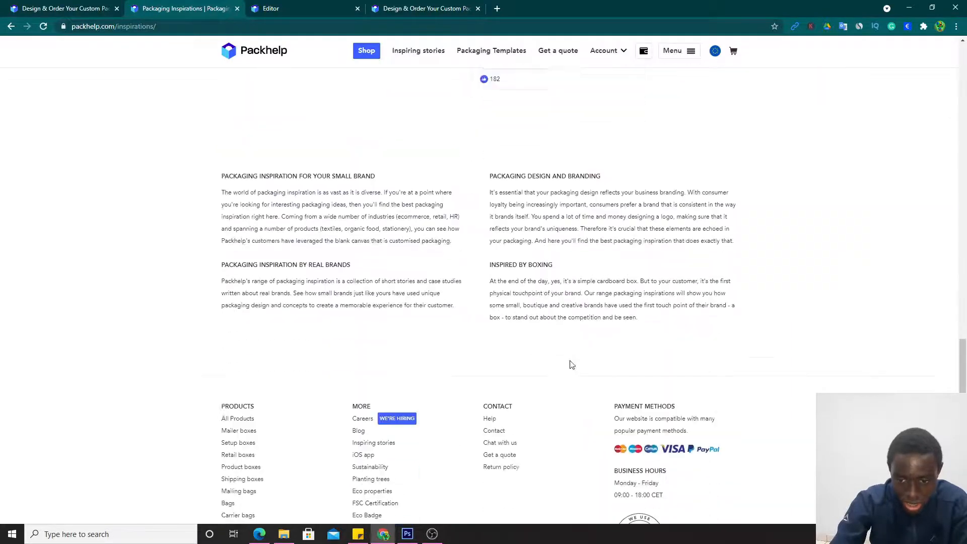
{"action": "scroll", "coordinate": [606, 426], "scroll_direction": "up", "scroll_amount": 20}
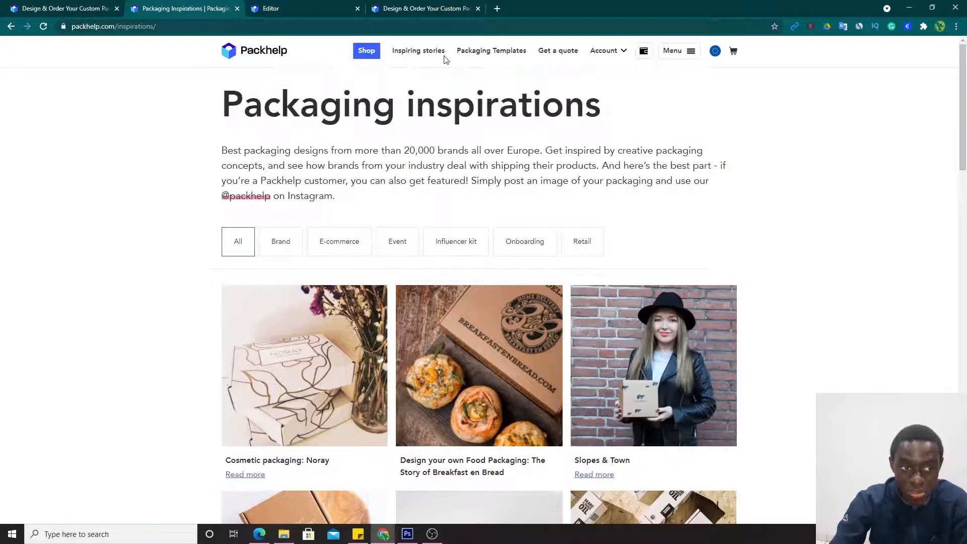
Return to the Packhelp home page and look through the gallery of packaging products
{"action": "left_click", "coordinate": [92, 5]}
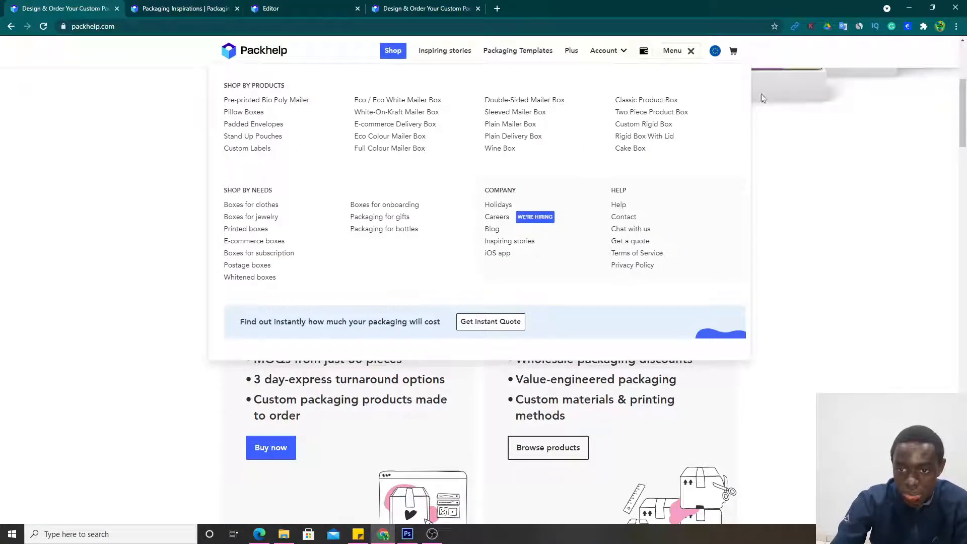
{"action": "left_click", "coordinate": [688, 51]}
{"action": "scroll", "coordinate": [327, 284], "scroll_direction": "down", "scroll_amount": 13}
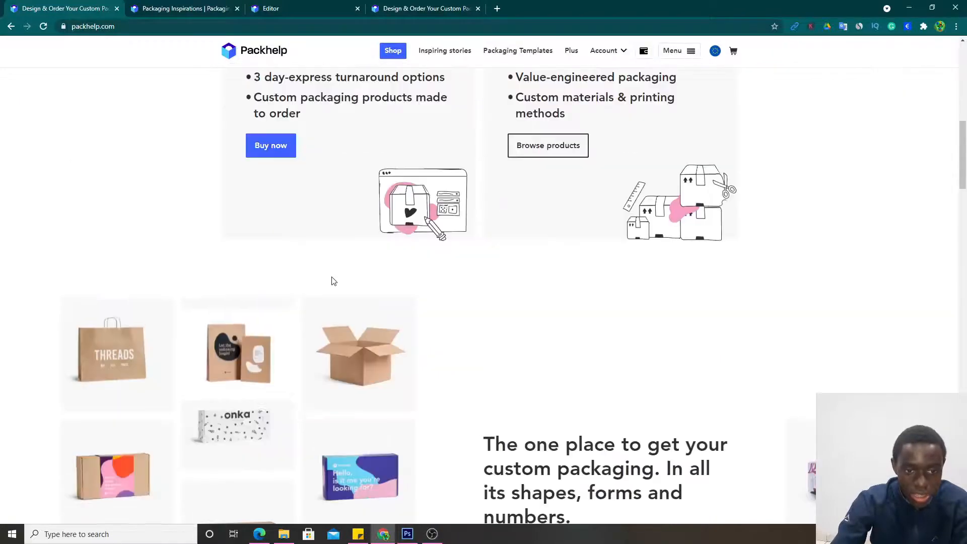
{"action": "scroll", "coordinate": [302, 285], "scroll_direction": "up", "scroll_amount": 4}
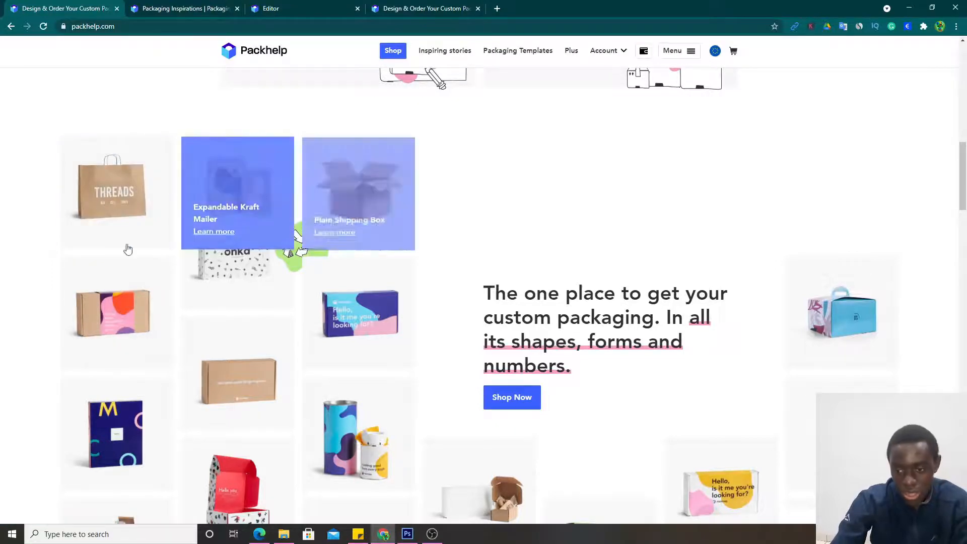
{"action": "scroll", "coordinate": [9, 252], "scroll_direction": "down", "scroll_amount": 6}
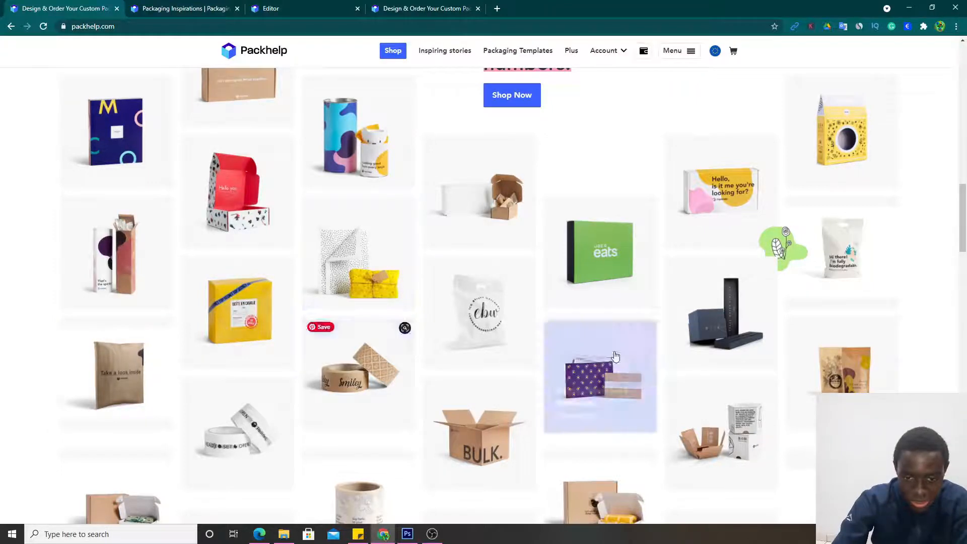
{"action": "scroll", "coordinate": [348, 375], "scroll_direction": "down", "scroll_amount": 7}
{"action": "scroll", "coordinate": [9, 296], "scroll_direction": "up", "scroll_amount": 10}
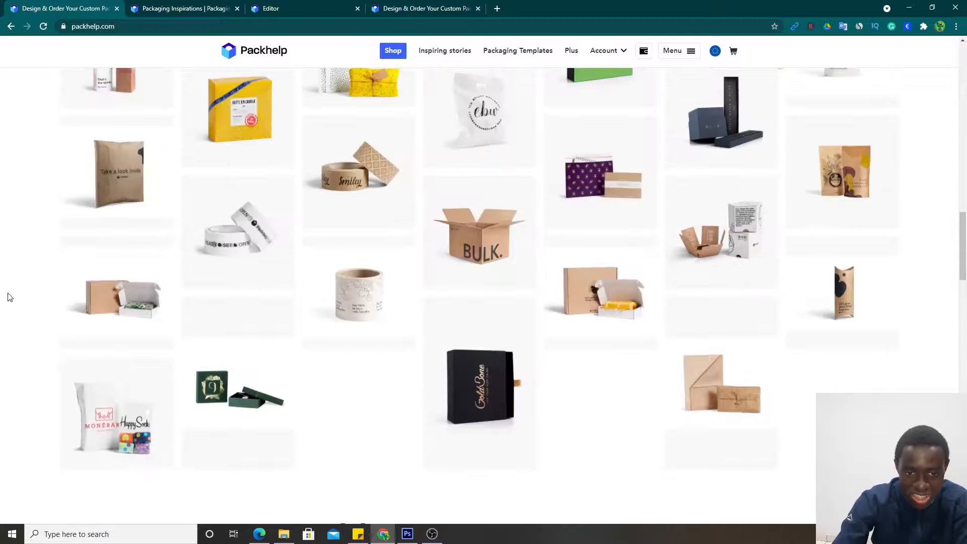
{"action": "scroll", "coordinate": [8, 295], "scroll_direction": "up", "scroll_amount": 2}
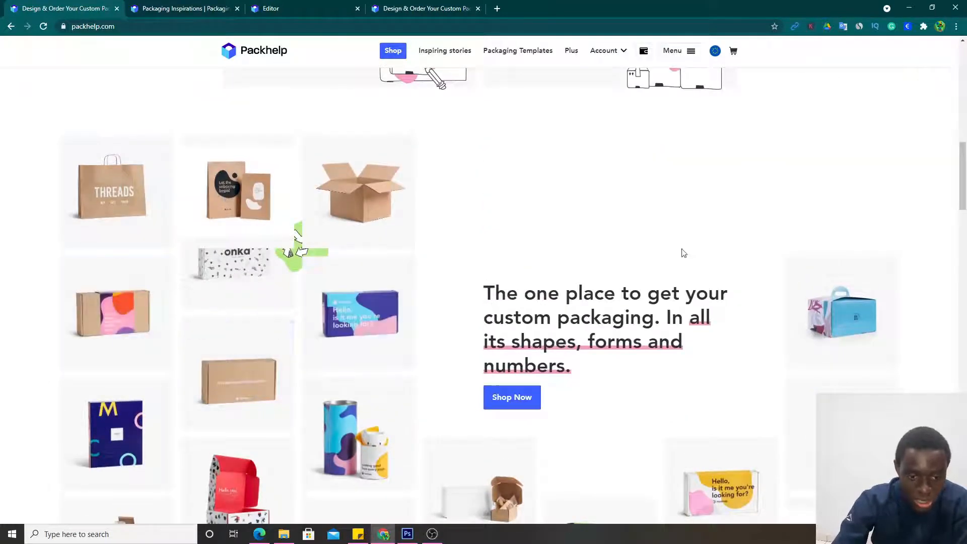
Choose the Full Colour Mailer Box in size F52 (26.5 x 19.5 x 6 cm), quantity 30, and open its design editor
{"action": "left_click", "coordinate": [350, 339]}
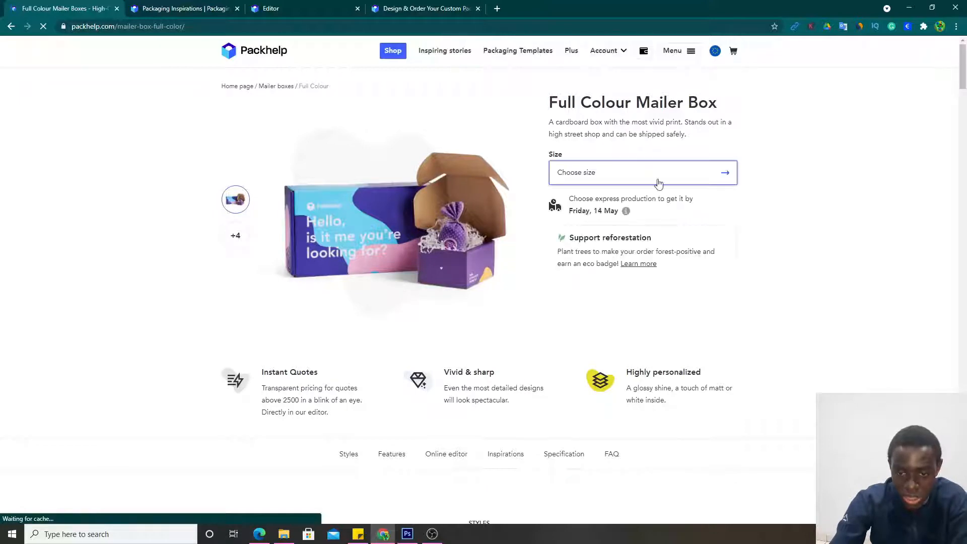
{"action": "left_click", "coordinate": [658, 182]}
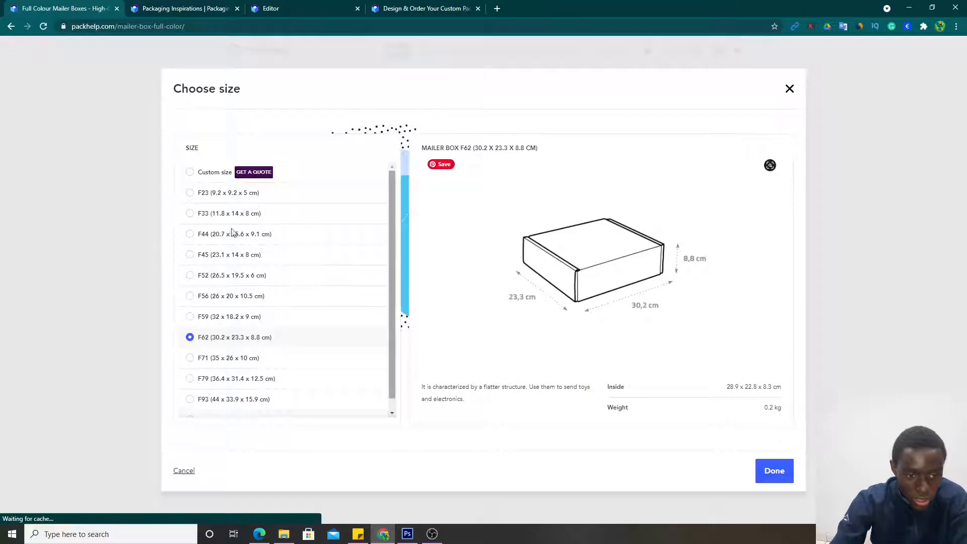
{"action": "left_click", "coordinate": [265, 278]}
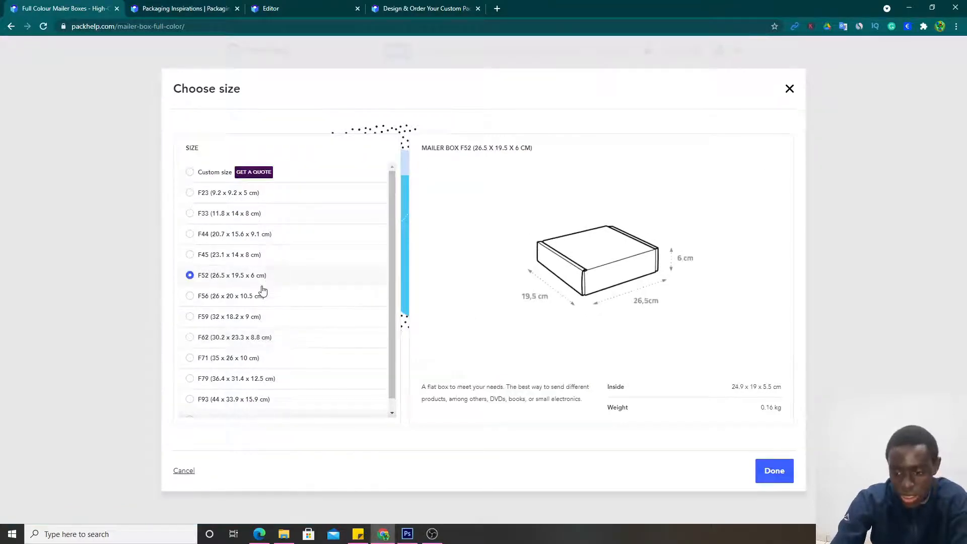
{"action": "left_click", "coordinate": [770, 471]}
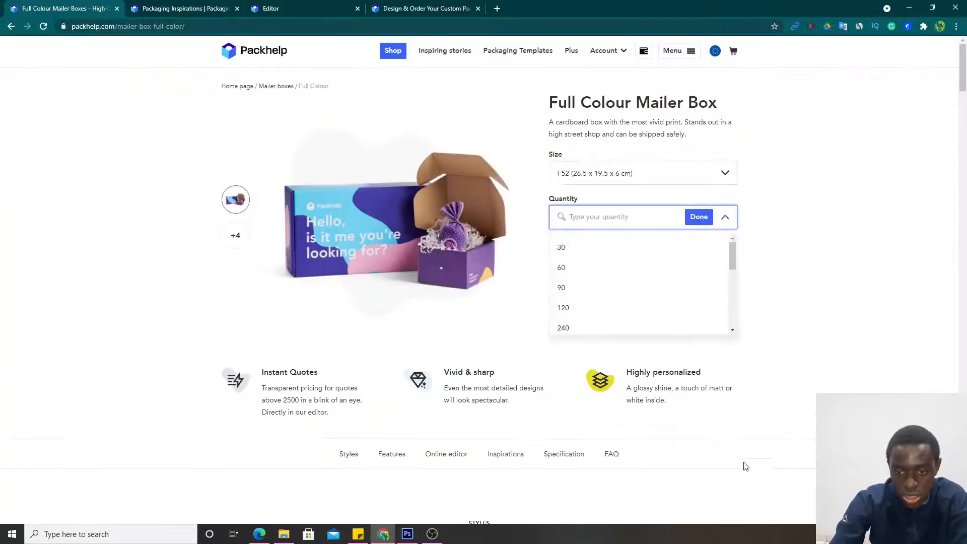
{"action": "left_click", "coordinate": [592, 246]}
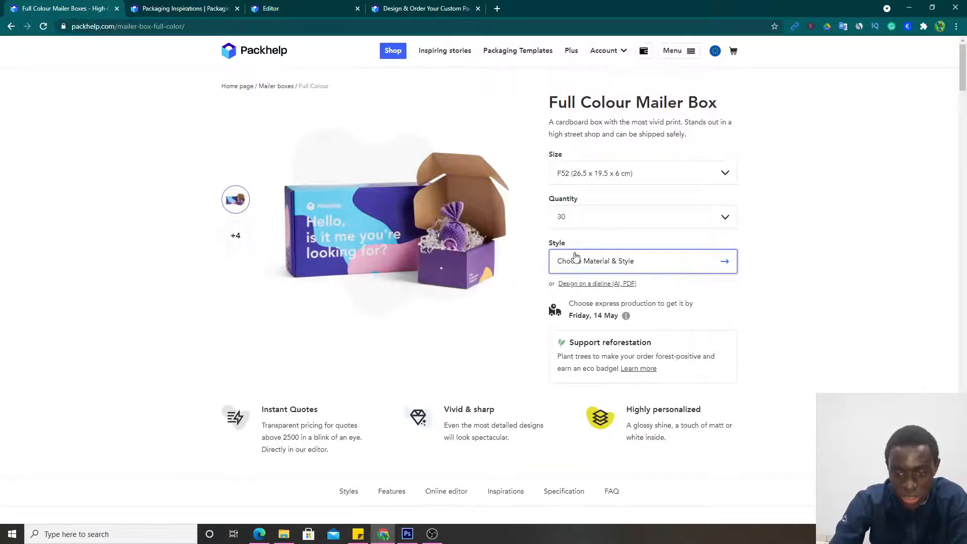
{"action": "left_click", "coordinate": [579, 263]}
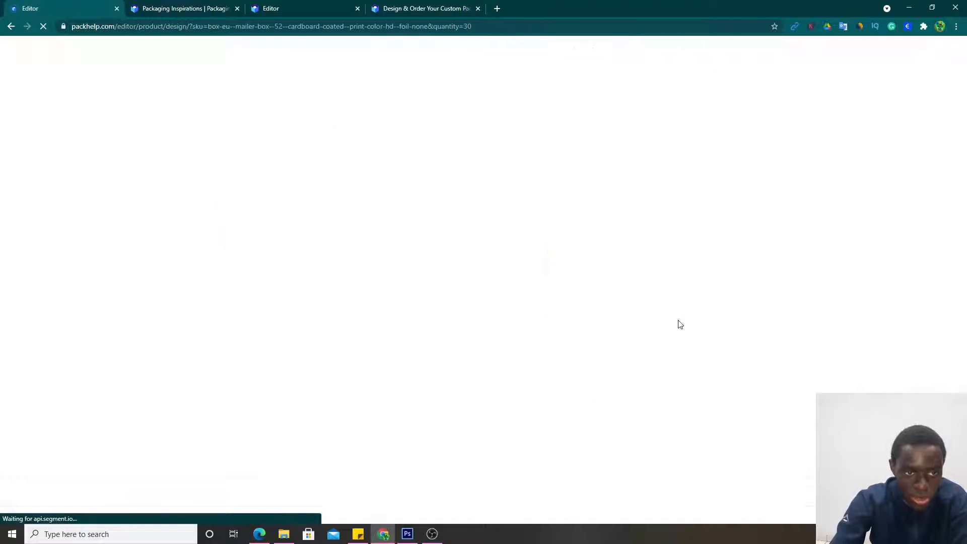
Add the uploaded skull shield logo to the box's top outside face, placing it about 3 cm below the upper edge
{"action": "left_click", "coordinate": [324, 7]}
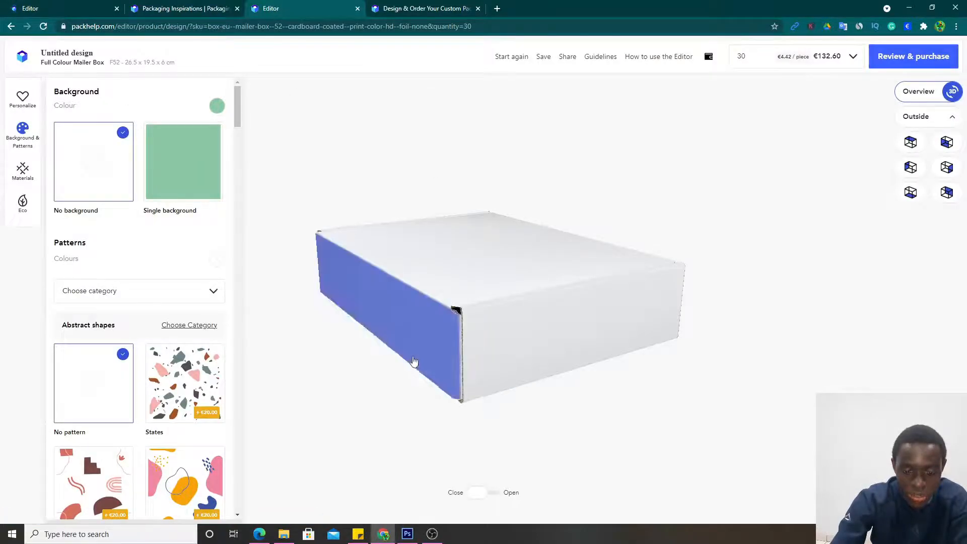
{"action": "left_click_drag", "start_coordinate": [488, 350], "coordinate": [500, 394]}
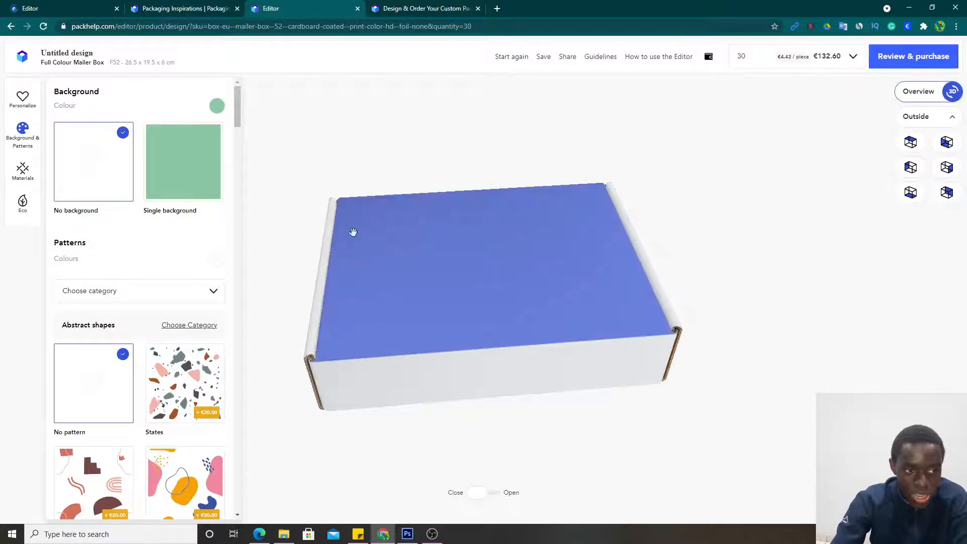
{"action": "left_click", "coordinate": [31, 96]}
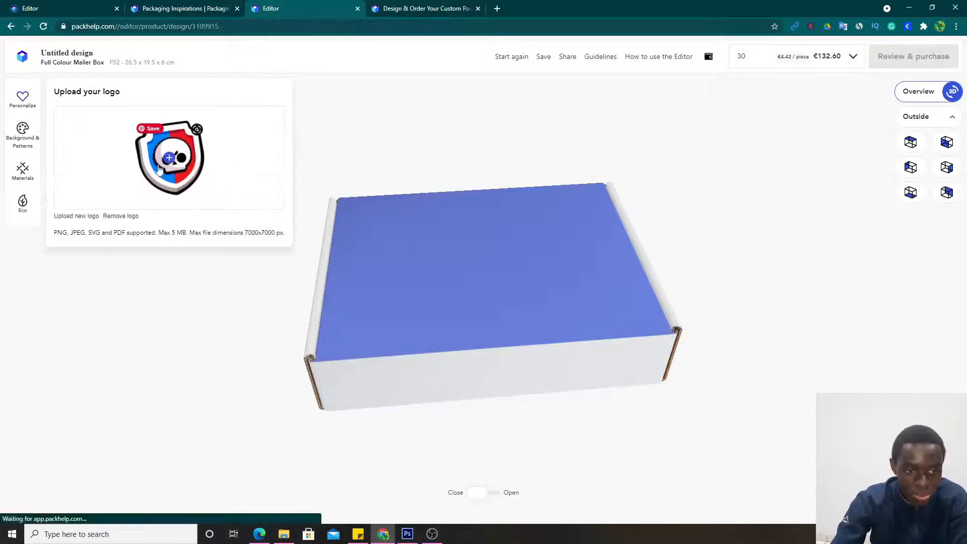
{"action": "left_click", "coordinate": [172, 160]}
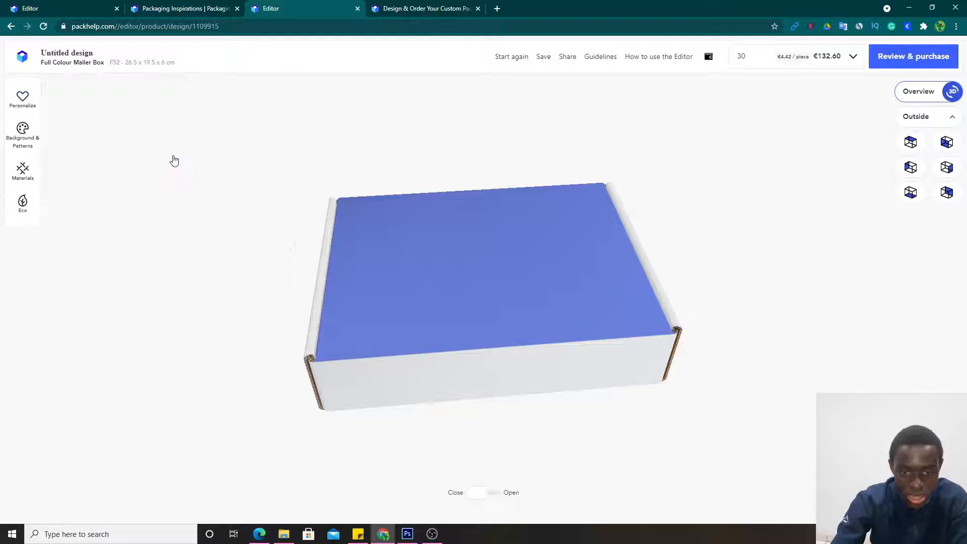
{"action": "left_click", "coordinate": [469, 269]}
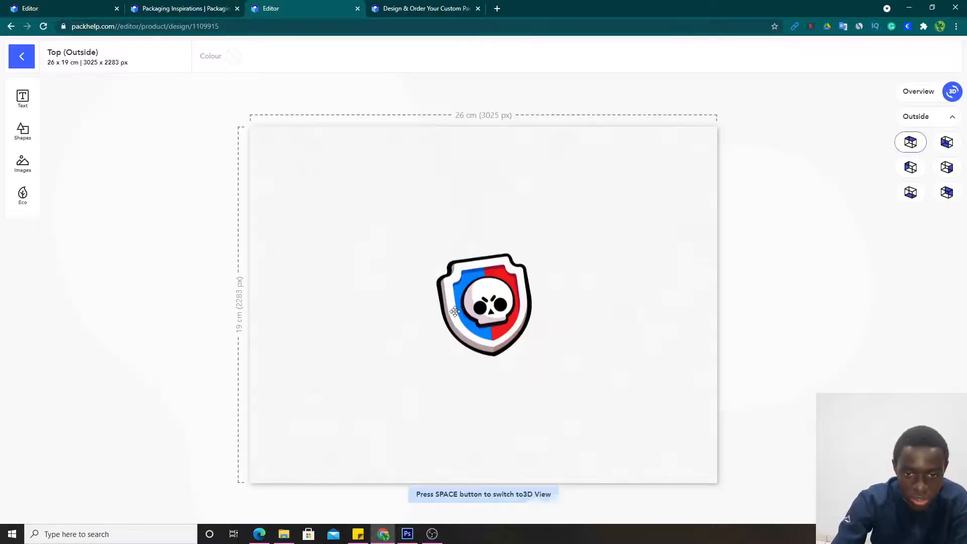
{"action": "left_click_drag", "start_coordinate": [490, 301], "coordinate": [481, 224]}
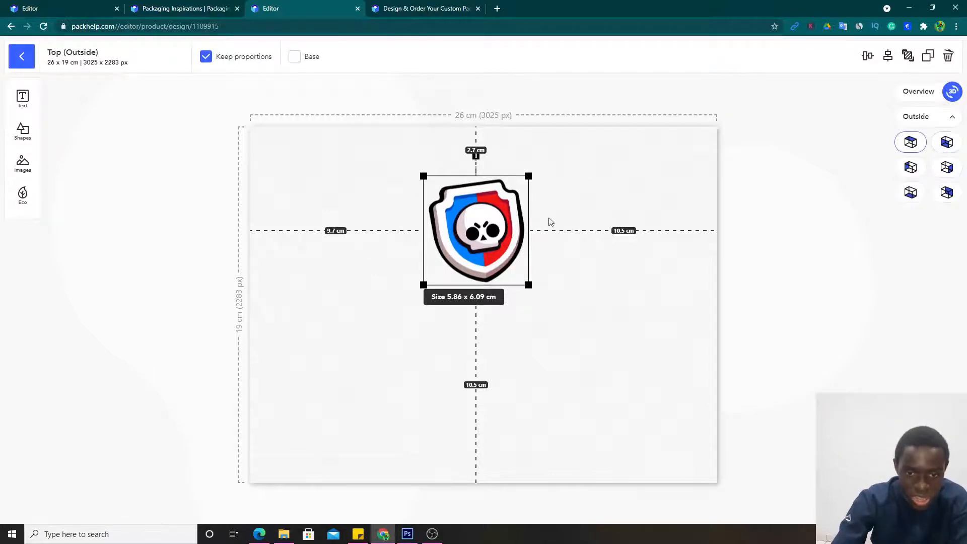
{"action": "left_click_drag", "start_coordinate": [494, 226], "coordinate": [494, 229]}
Add a text element below the logo on the top face reading "Ginger Official"
{"action": "left_click", "coordinate": [28, 105]}
{"action": "left_click", "coordinate": [96, 131]}
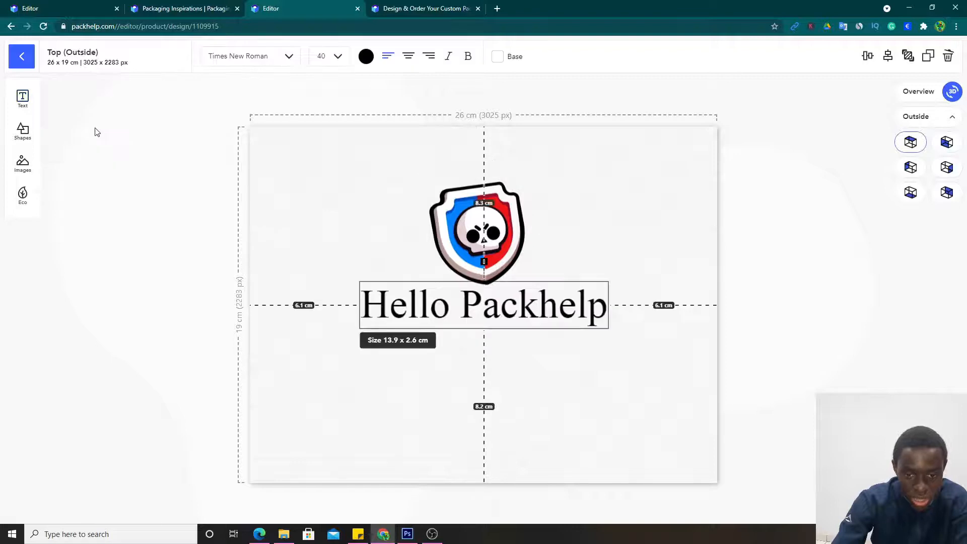
{"action": "left_click", "coordinate": [492, 305]}
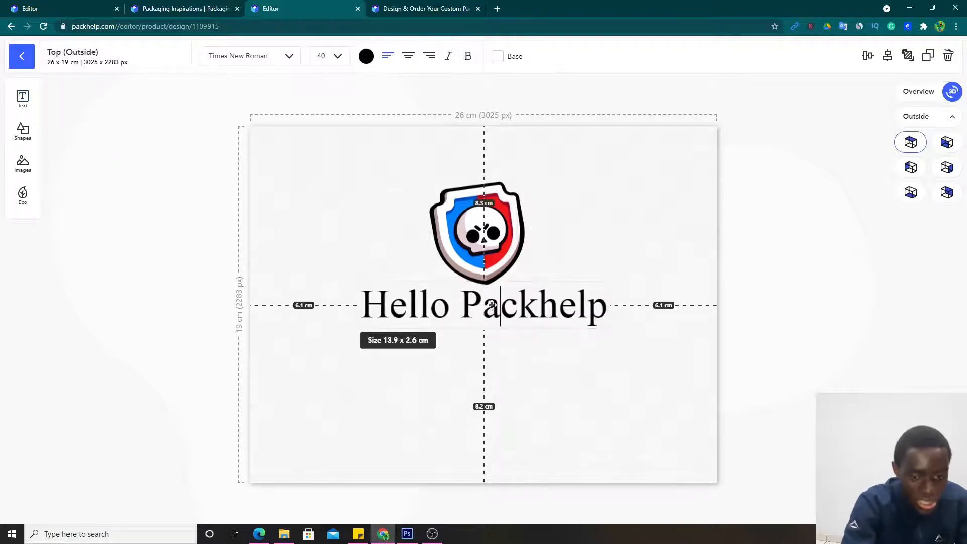
{"action": "key", "text": "ctrl+a"}
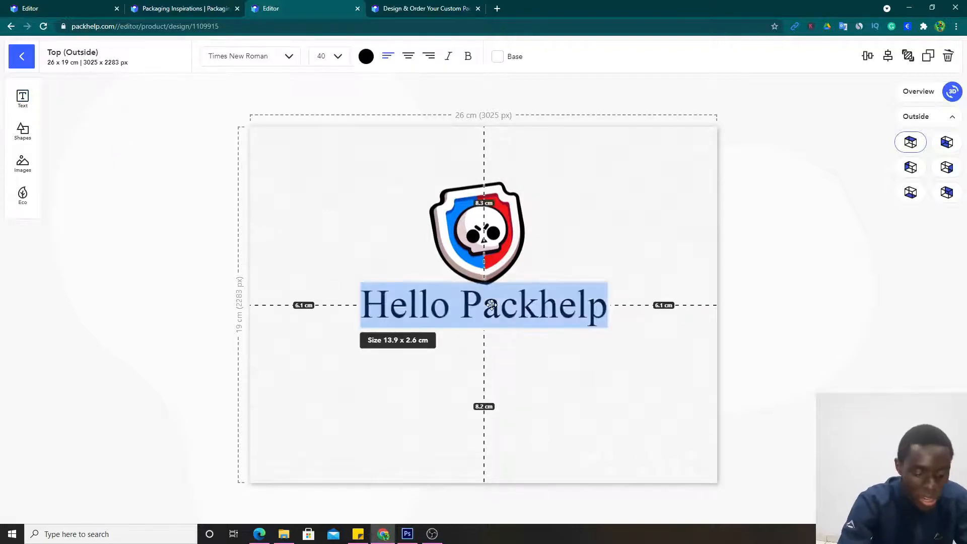
{"action": "type", "text": "Gingr"}
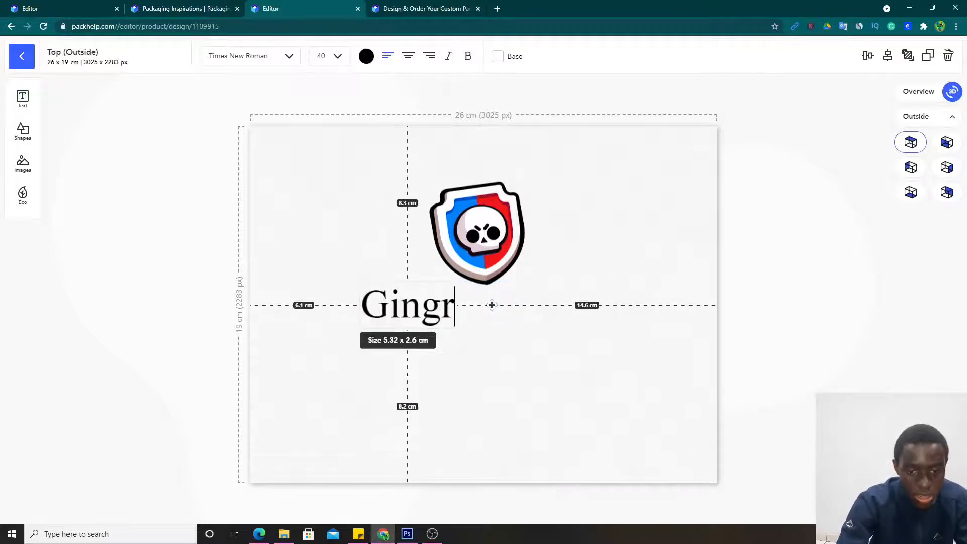
{"action": "key", "text": "BackSpace"}
{"action": "type", "text": "er Of"}
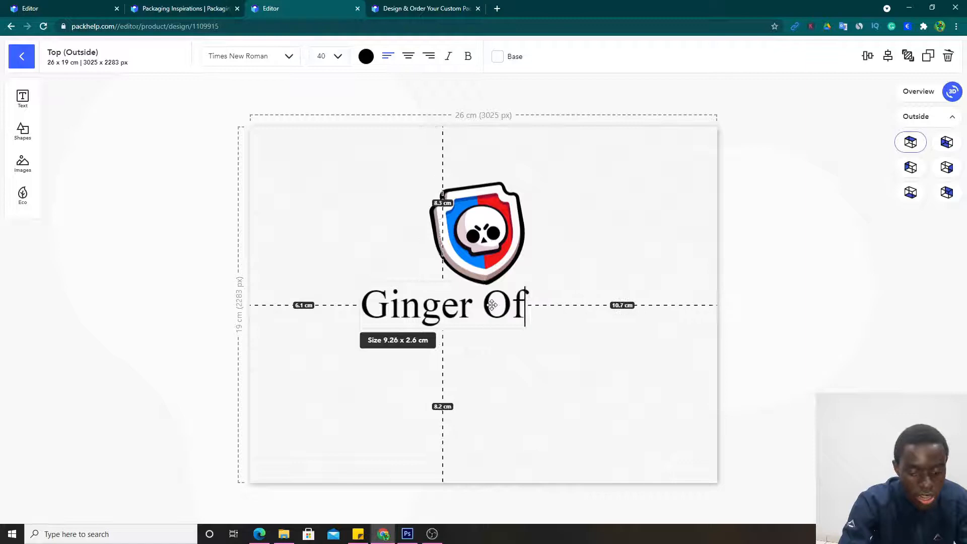
{"action": "type", "text": "ficial"}
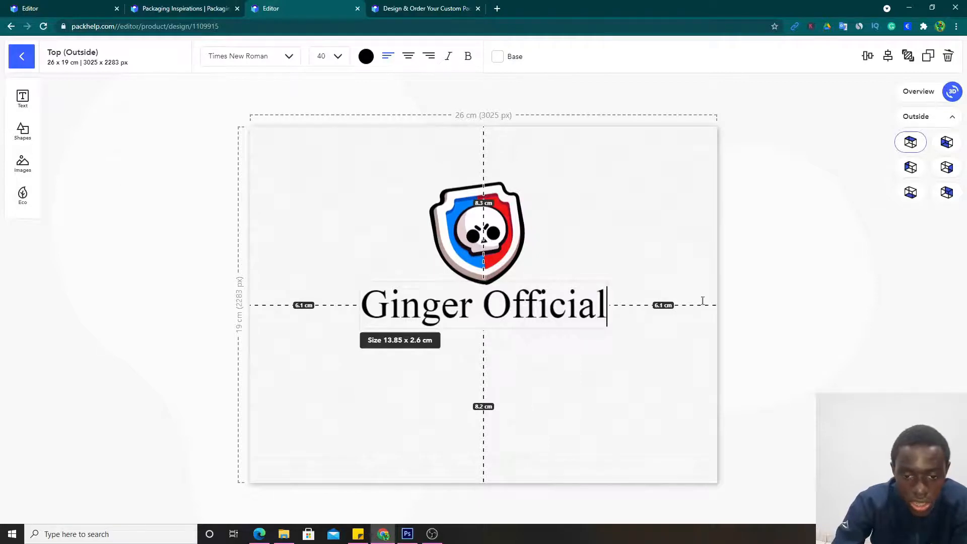
Move the "Ginger Official" text down to about 2.8 cm above the lower edge of the top face
{"action": "left_click", "coordinate": [620, 230]}
{"action": "left_click_drag", "start_coordinate": [511, 308], "coordinate": [505, 408]}
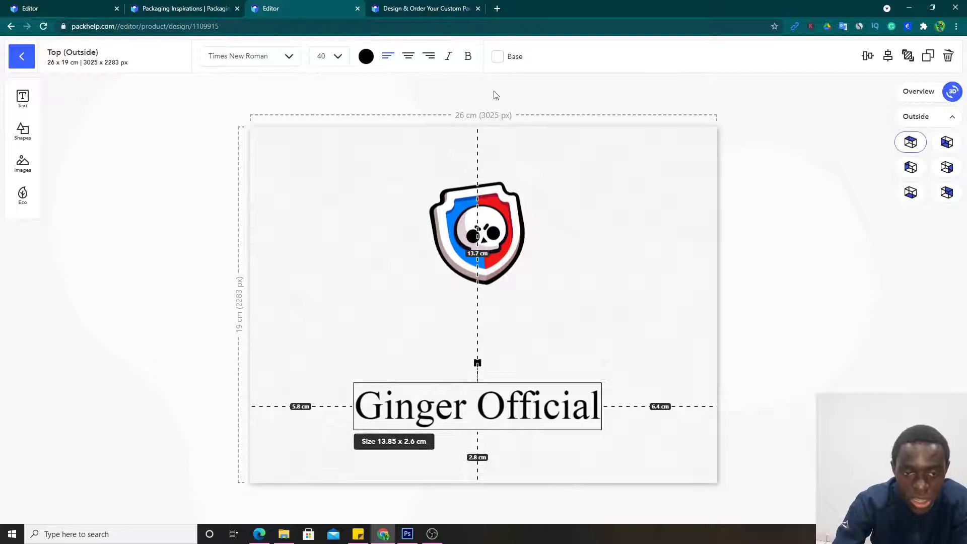
Try green, orange, purple, pink and blue as the colour of the "Ginger Official" text and set it back to black
{"action": "left_click", "coordinate": [367, 57]}
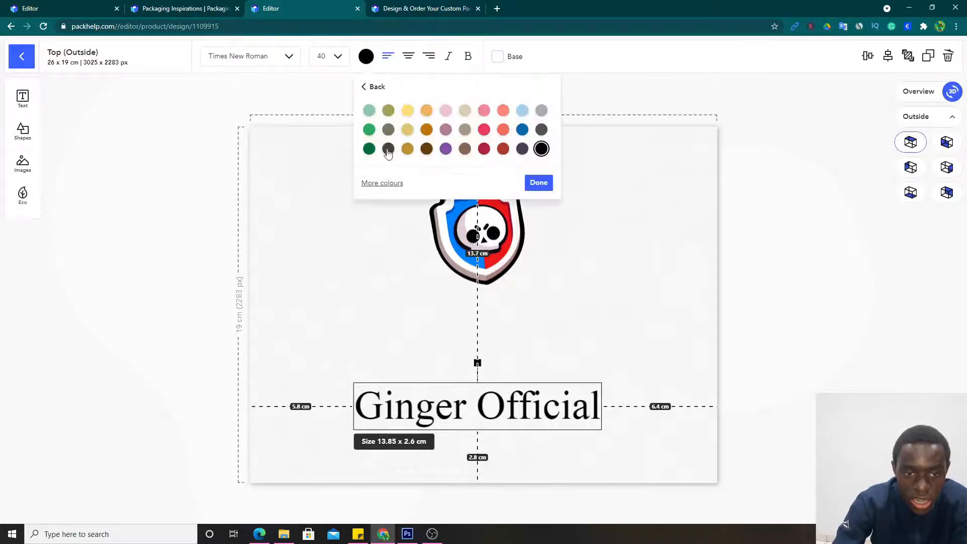
{"action": "left_click", "coordinate": [387, 149]}
{"action": "left_click", "coordinate": [369, 149]}
{"action": "left_click", "coordinate": [369, 129]}
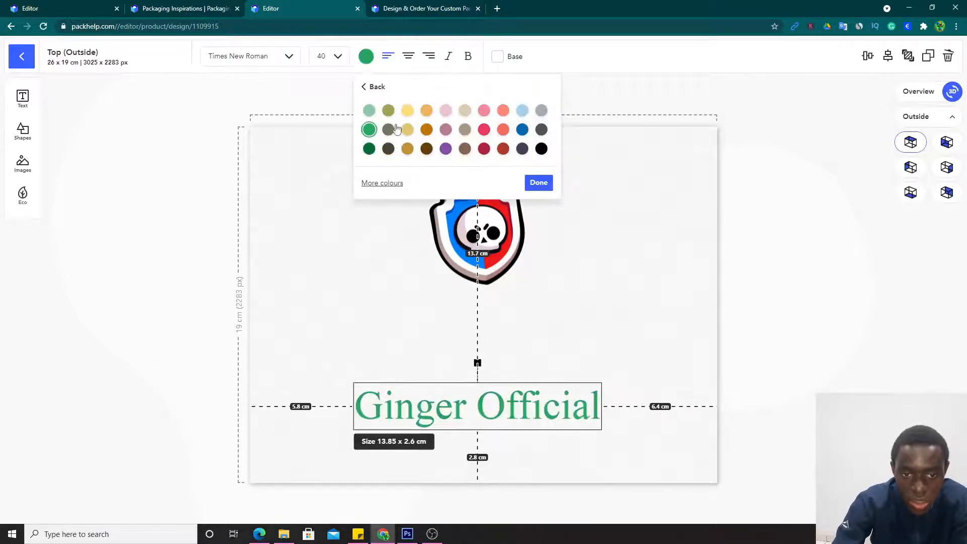
{"action": "left_click", "coordinate": [427, 131]}
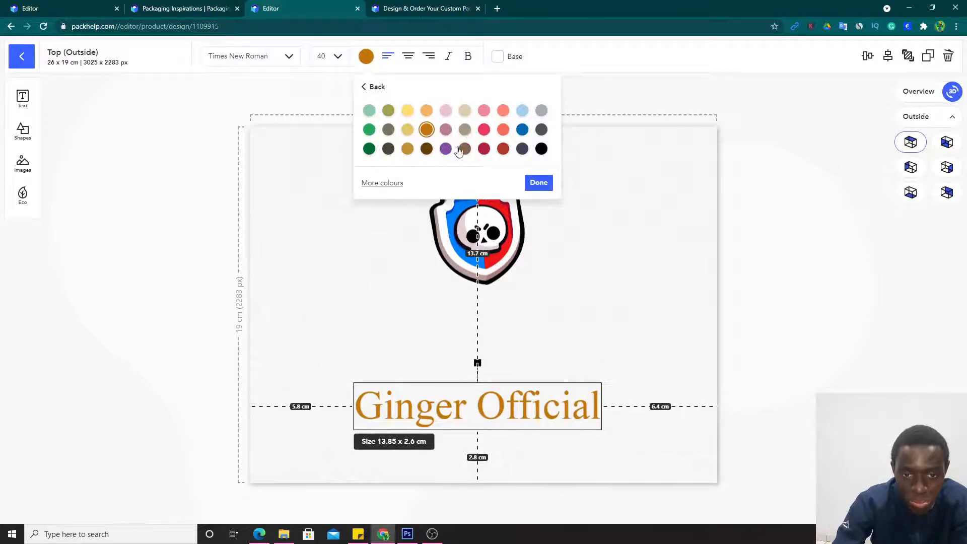
{"action": "left_click", "coordinate": [446, 150]}
{"action": "left_click", "coordinate": [484, 130]}
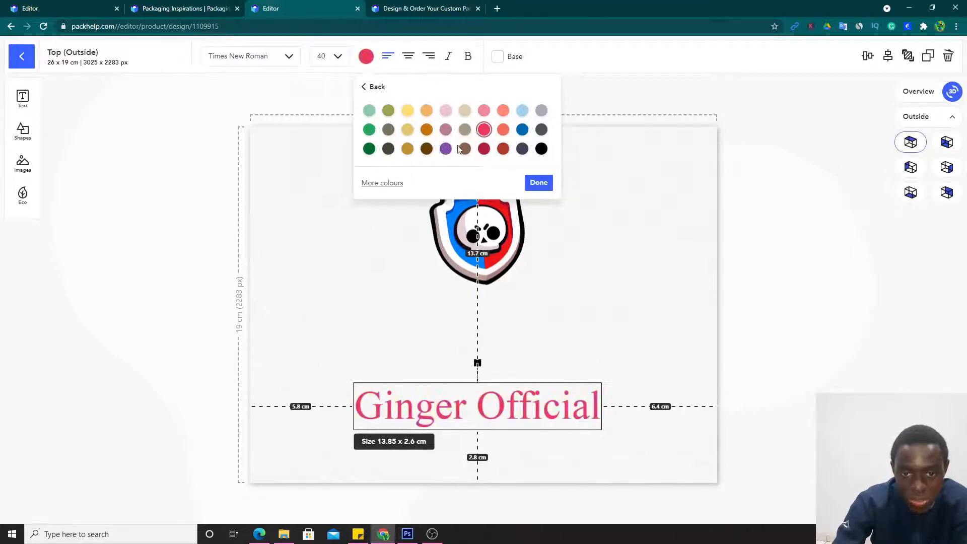
{"action": "left_click", "coordinate": [520, 132]}
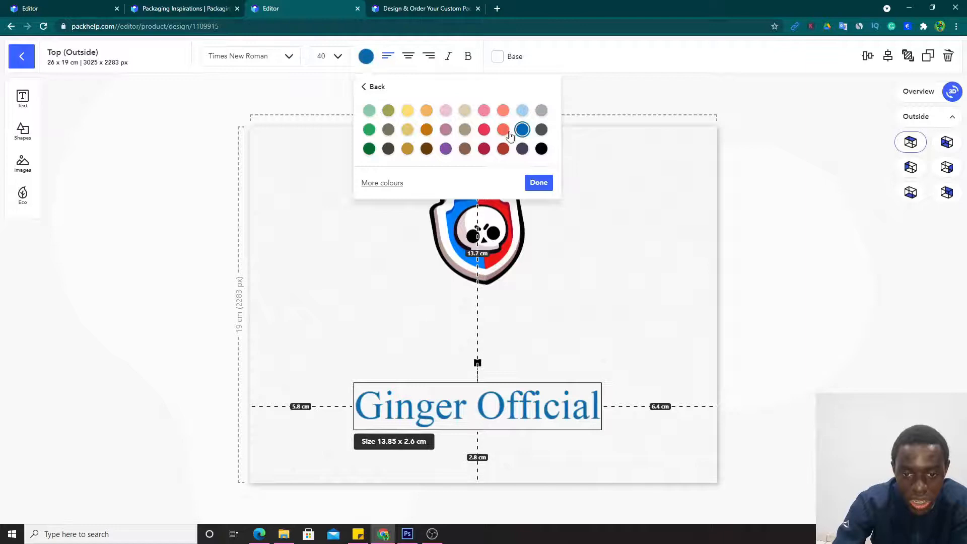
{"action": "left_click", "coordinate": [541, 149]}
{"action": "left_click", "coordinate": [539, 182]}
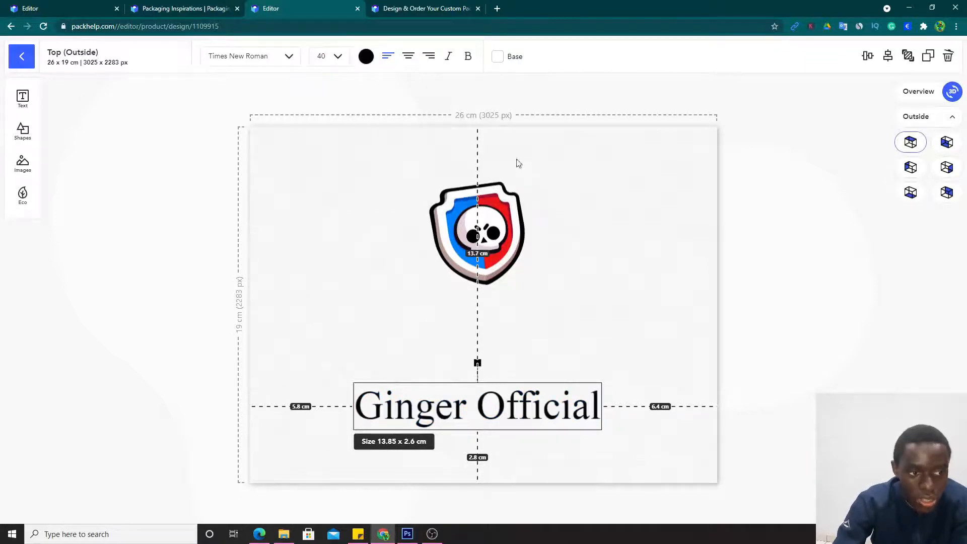
Look through the ready-made text designs, the shapes and social icons, and the uploaded image library
{"action": "left_click", "coordinate": [31, 99]}
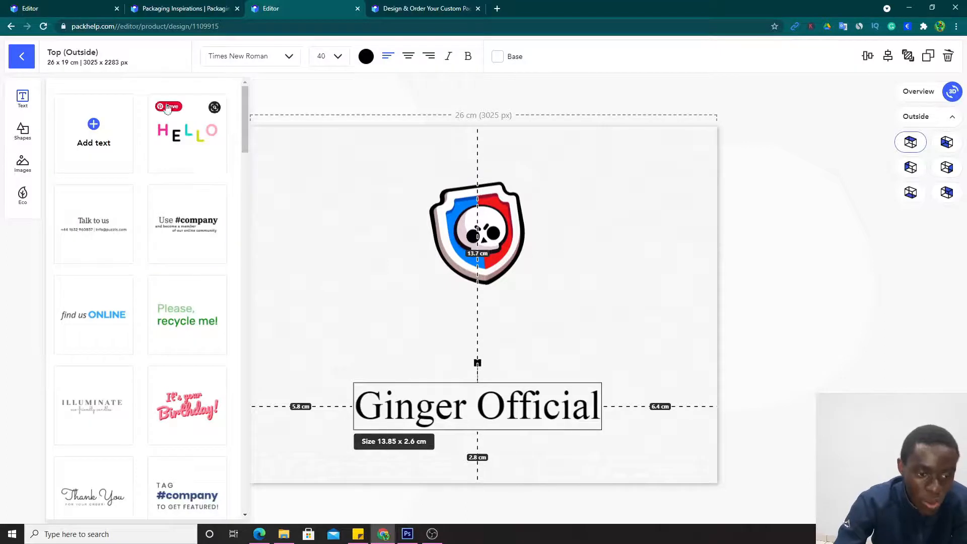
{"action": "scroll", "coordinate": [209, 214], "scroll_direction": "down", "scroll_amount": 6}
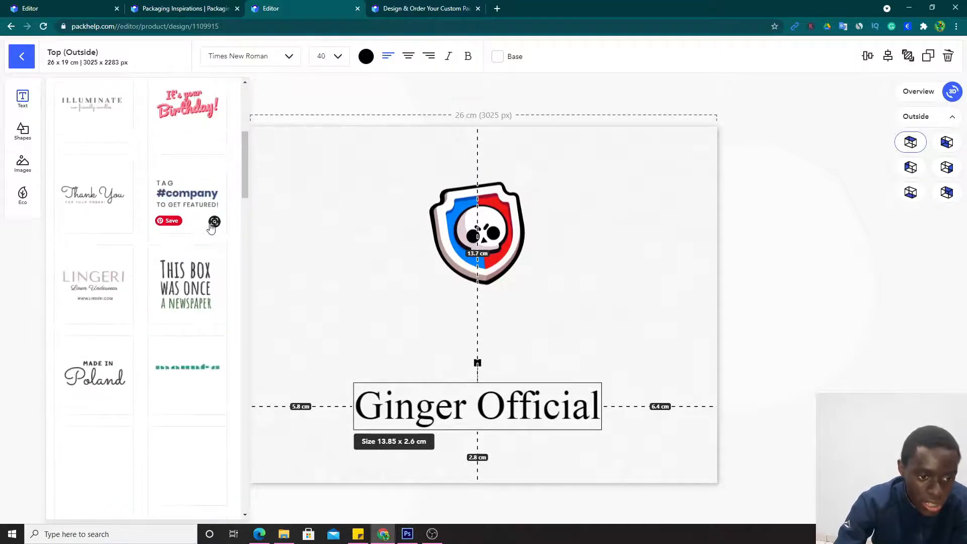
{"action": "scroll", "coordinate": [180, 153], "scroll_direction": "down", "scroll_amount": 10}
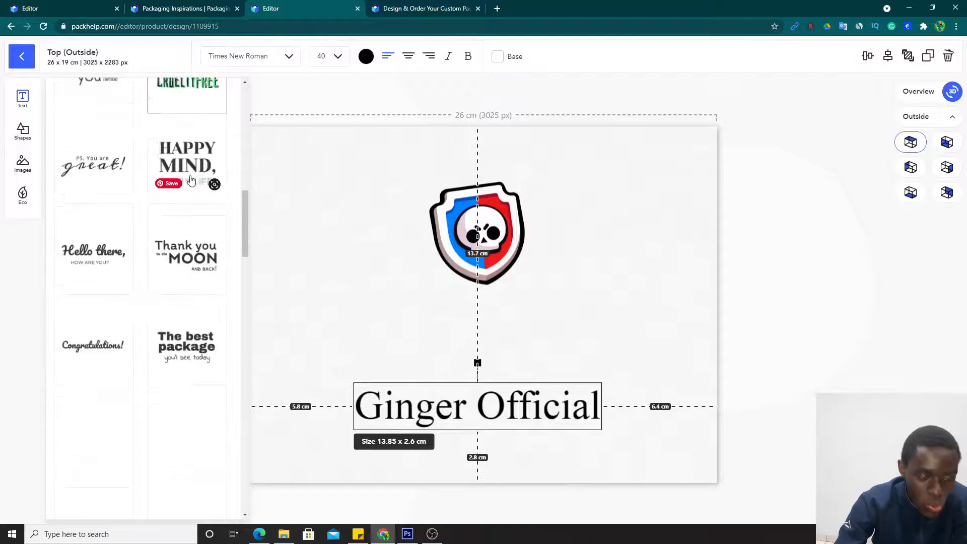
{"action": "scroll", "coordinate": [195, 212], "scroll_direction": "down", "scroll_amount": 6}
{"action": "scroll", "coordinate": [191, 220], "scroll_direction": "up", "scroll_amount": 12}
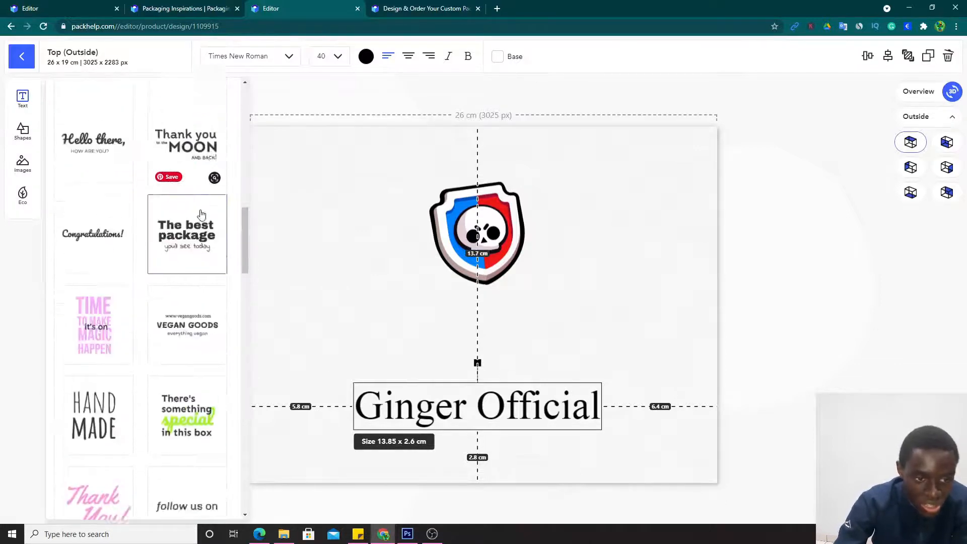
{"action": "left_click_drag", "start_coordinate": [244, 208], "coordinate": [244, 125]}
{"action": "left_click", "coordinate": [34, 145]}
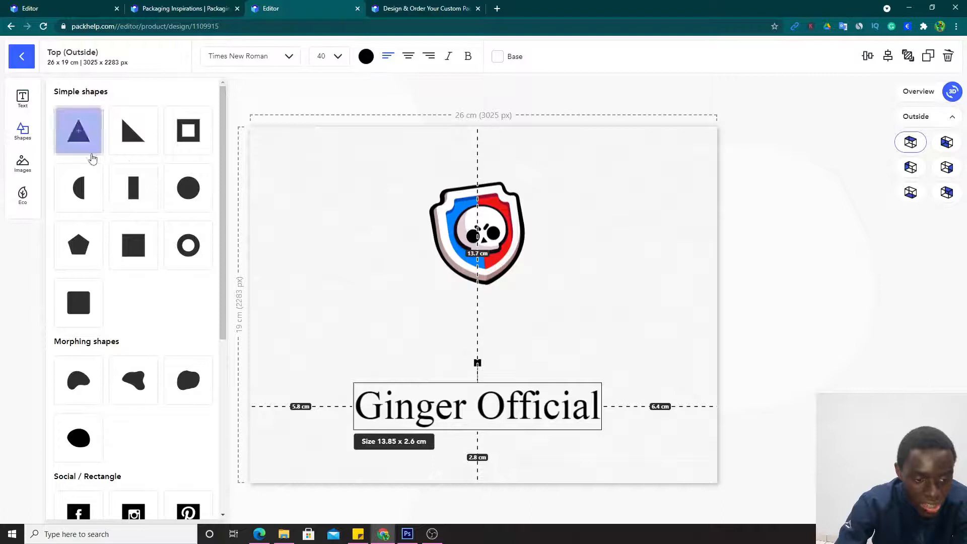
{"action": "scroll", "coordinate": [150, 214], "scroll_direction": "down", "scroll_amount": 3}
{"action": "scroll", "coordinate": [150, 214], "scroll_direction": "down", "scroll_amount": 3}
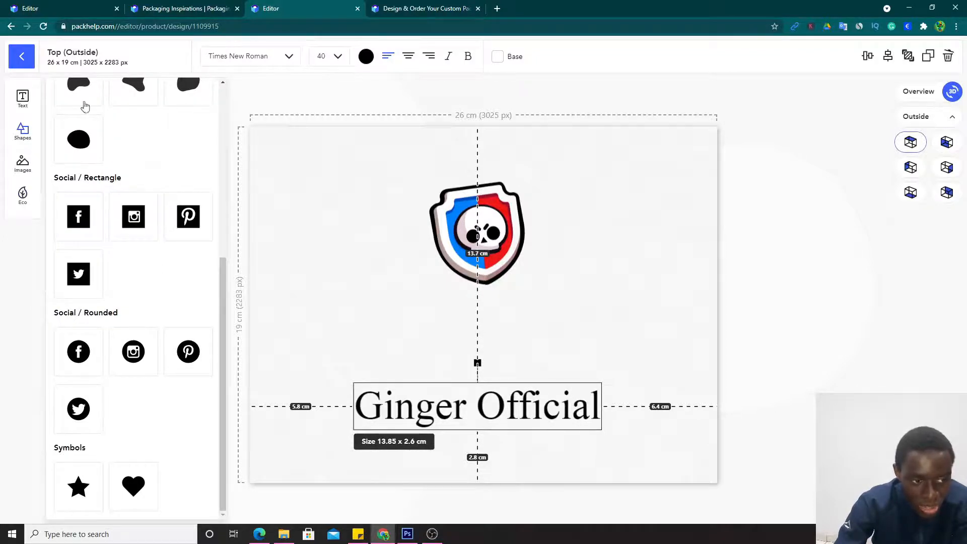
{"action": "left_click", "coordinate": [23, 165]}
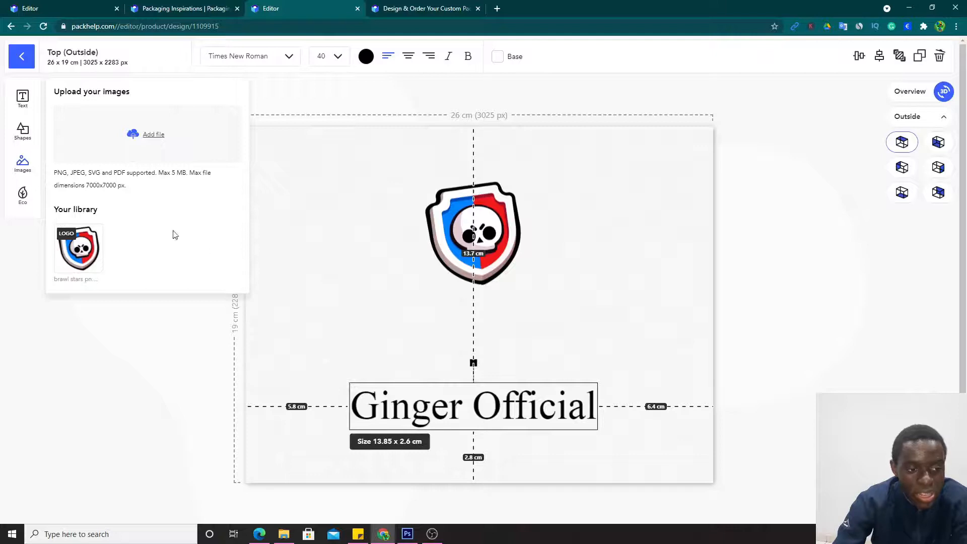
Enable Support our forests and add the "You helped plant a tree" badge to the top face between the logo and the text
{"action": "left_click", "coordinate": [18, 199]}
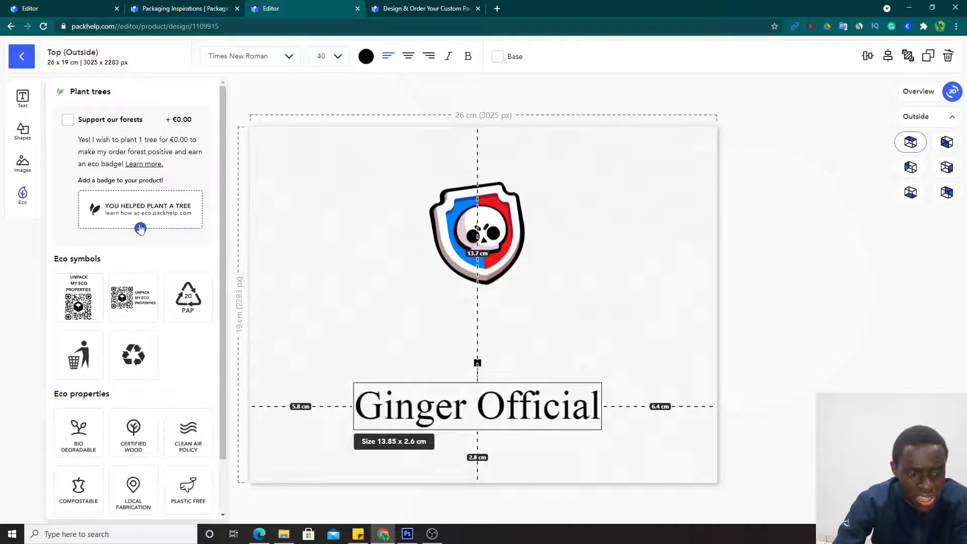
{"action": "left_click", "coordinate": [68, 119]}
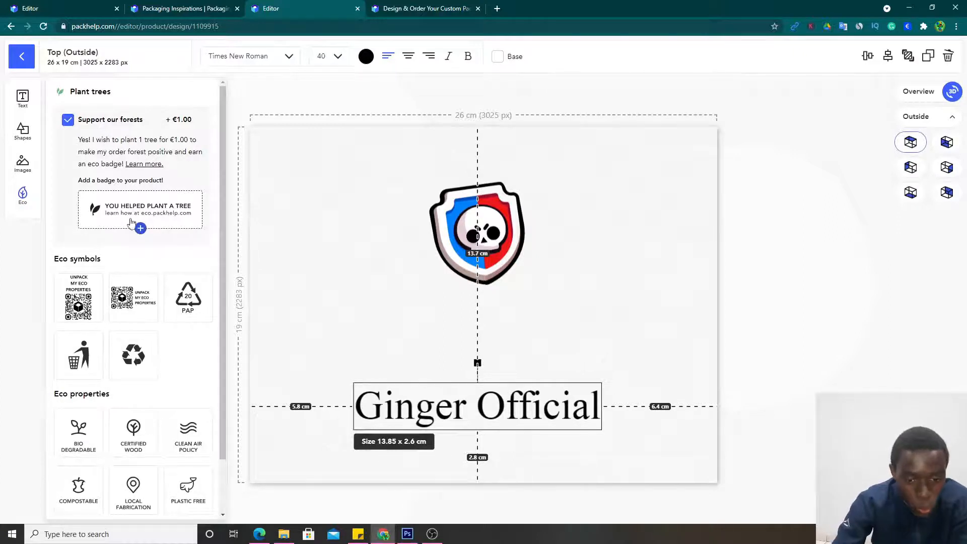
{"action": "left_click", "coordinate": [140, 228]}
{"action": "left_click_drag", "start_coordinate": [473, 317], "coordinate": [466, 353]}
Rearrange the top face with the logo about 2.5 cm from the upper edge, the badge about 6.3 cm from the lower edge, and the text just below it
{"action": "left_click_drag", "start_coordinate": [507, 390], "coordinate": [514, 372]}
{"action": "mouse_move", "coordinate": [469, 230]}
{"action": "left_mouse_down"}
{"action": "mouse_move", "coordinate": [469, 247]}
{"action": "mouse_move", "coordinate": [477, 222]}
{"action": "left_mouse_up"}
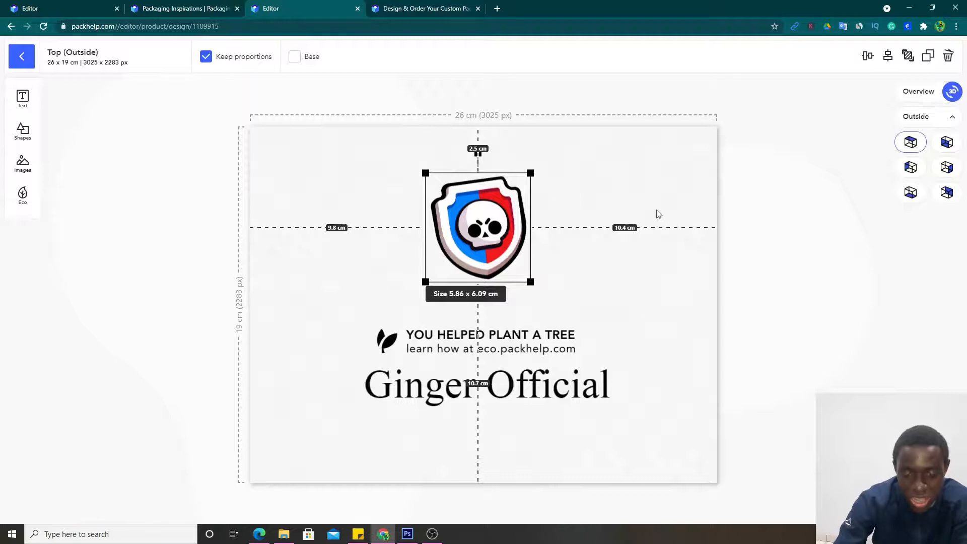
{"action": "left_click", "coordinate": [675, 197]}
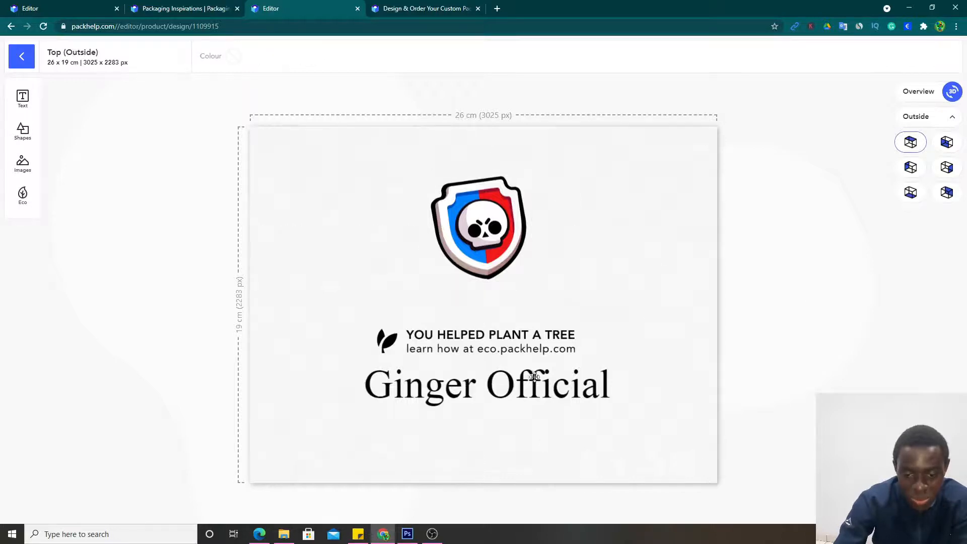
{"action": "left_click_drag", "start_coordinate": [540, 392], "coordinate": [540, 402]}
{"action": "left_click_drag", "start_coordinate": [539, 346], "coordinate": [546, 357]}
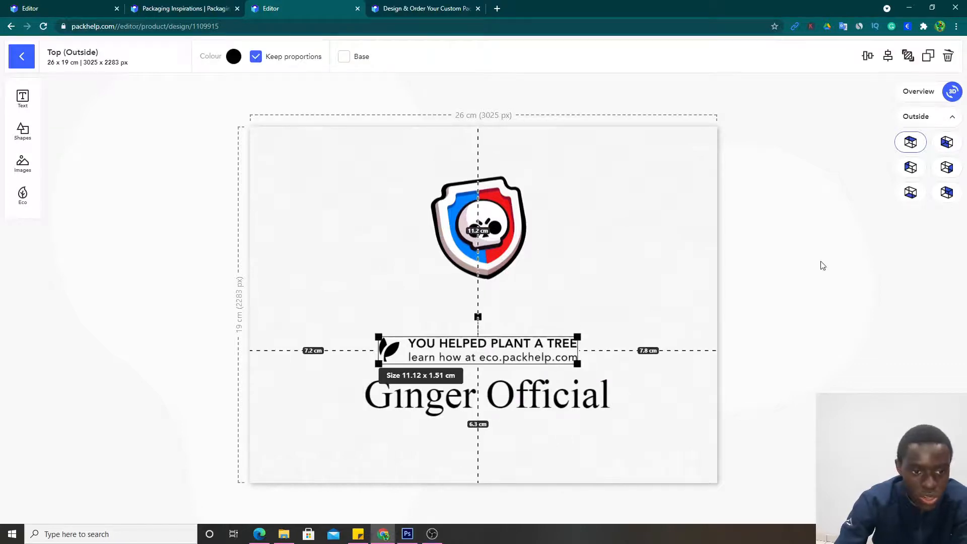
{"action": "left_click", "coordinate": [318, 187]}
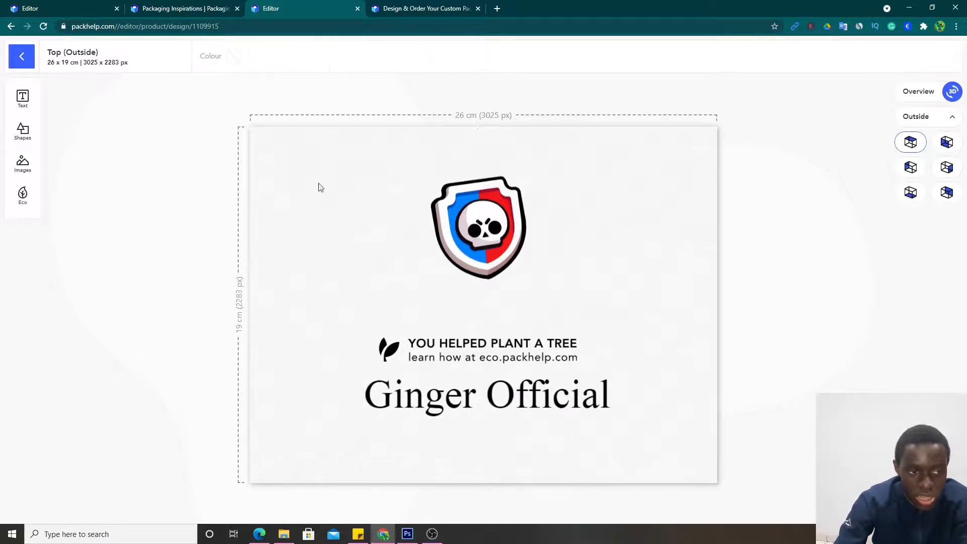
Return to the 3D overview and inspect the decorated box from different angles
{"action": "left_click", "coordinate": [22, 57]}
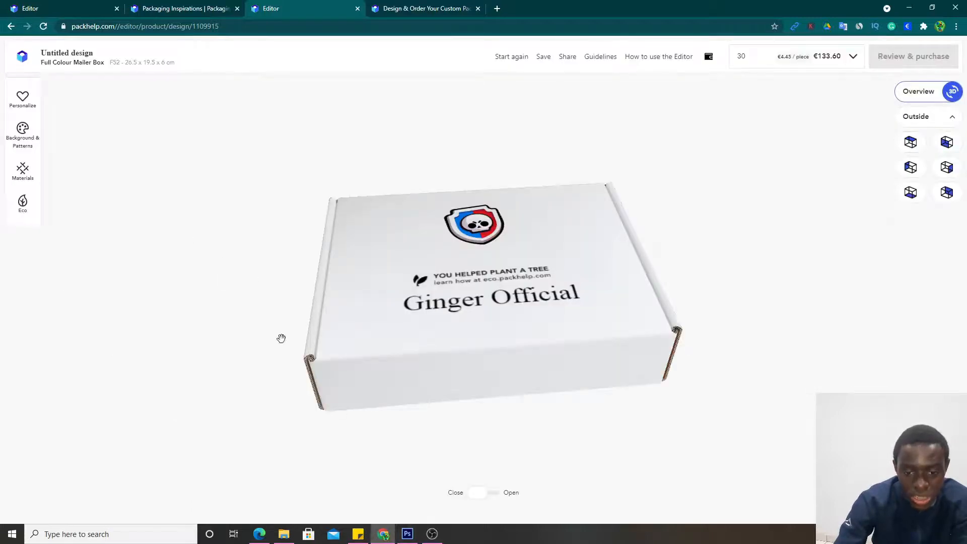
{"action": "left_click_drag", "start_coordinate": [444, 318], "coordinate": [509, 371]}
{"action": "left_click_drag", "start_coordinate": [372, 312], "coordinate": [615, 377]}
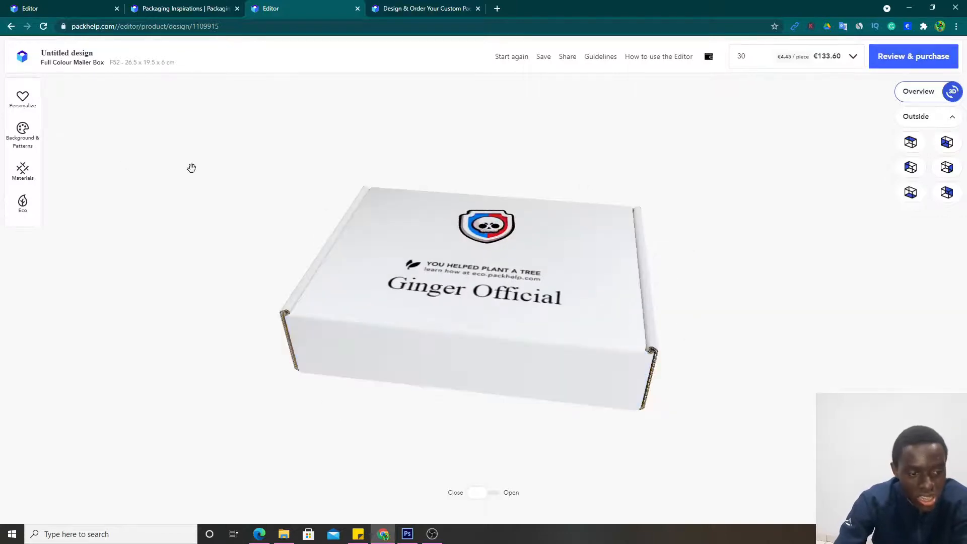
Apply a single-colour background to the box and try the preset greens, purple, blues and crimson
{"action": "left_click", "coordinate": [22, 141]}
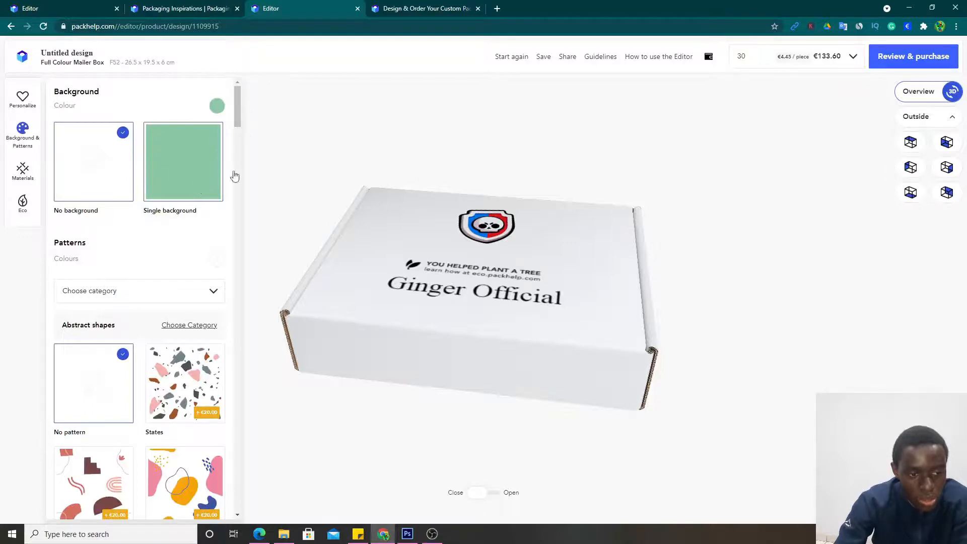
{"action": "left_click", "coordinate": [201, 181]}
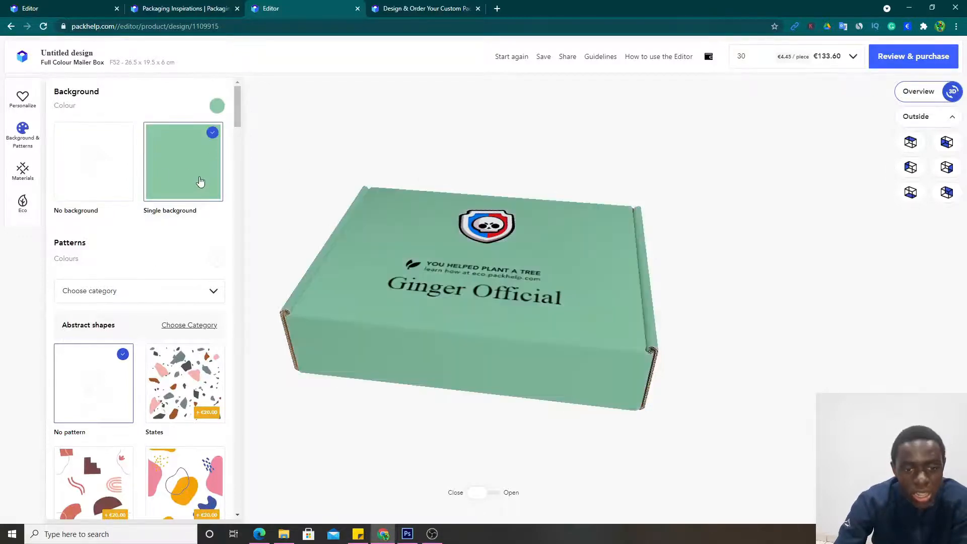
{"action": "left_click", "coordinate": [216, 106]}
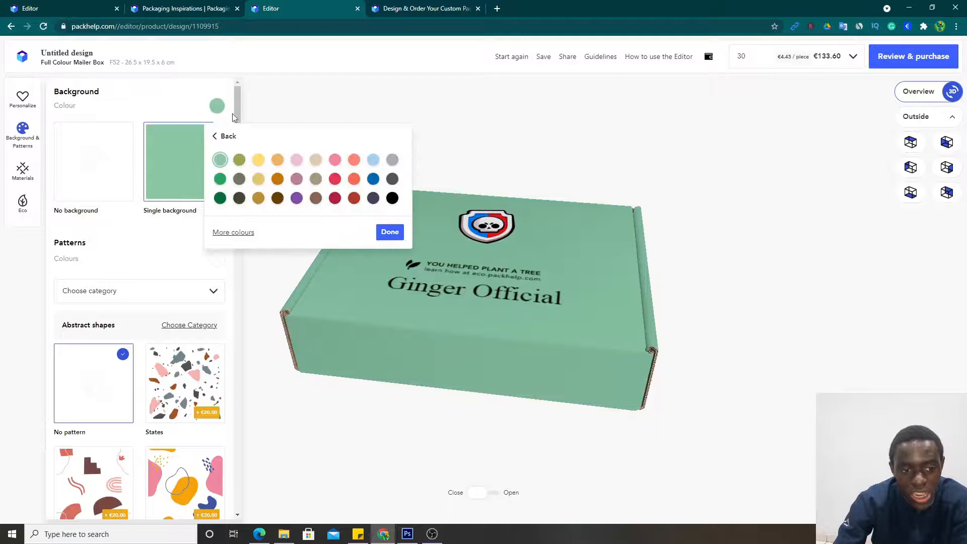
{"action": "left_click", "coordinate": [220, 179]}
{"action": "left_click", "coordinate": [220, 198]}
{"action": "left_click", "coordinate": [296, 199]}
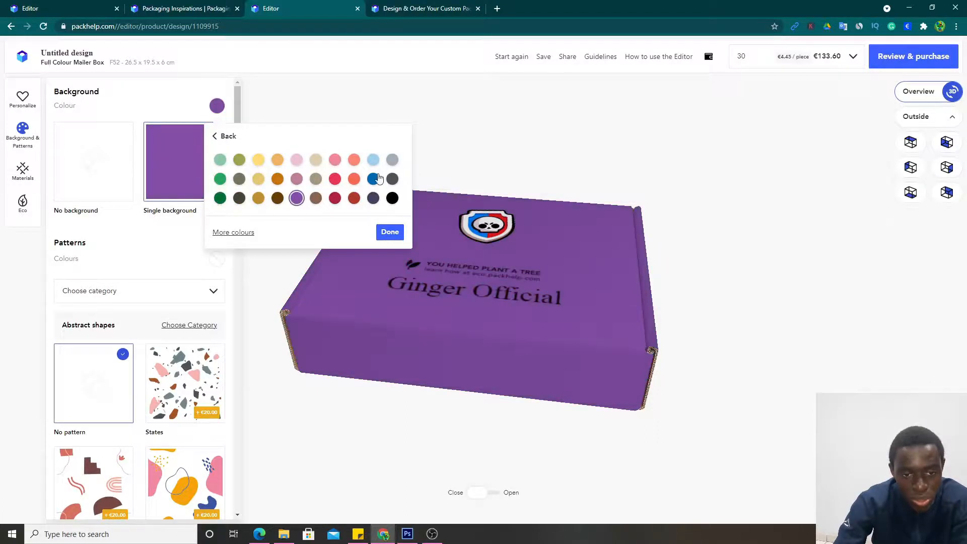
{"action": "left_click", "coordinate": [373, 180]}
{"action": "left_click", "coordinate": [373, 160]}
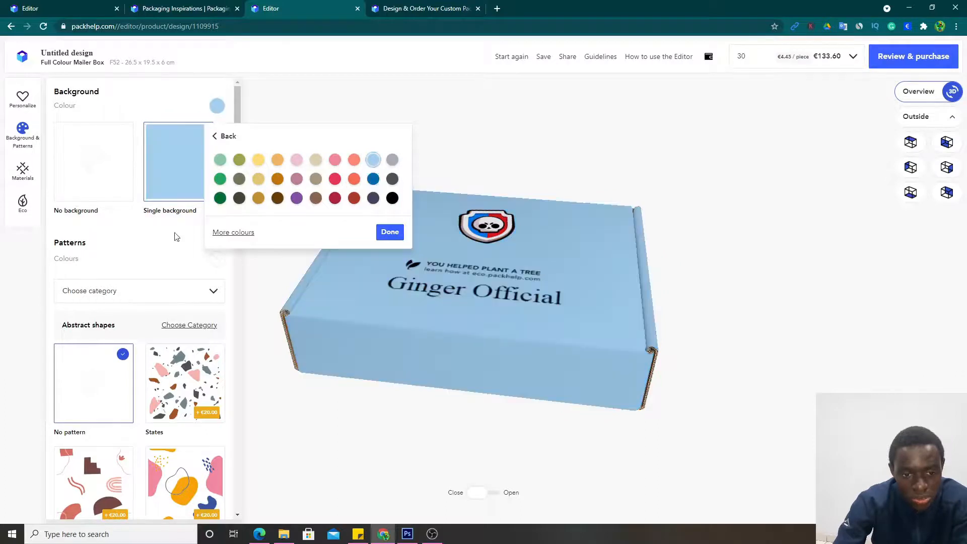
{"action": "left_click", "coordinate": [335, 181]}
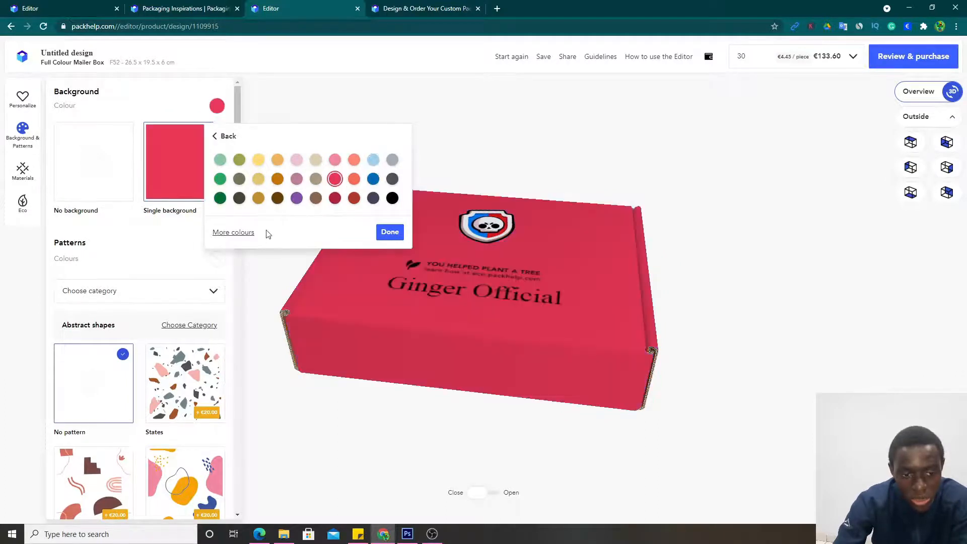
Try a custom light blue background, #ABBEF3, on the box and set it back to no background
{"action": "left_click", "coordinate": [235, 233]}
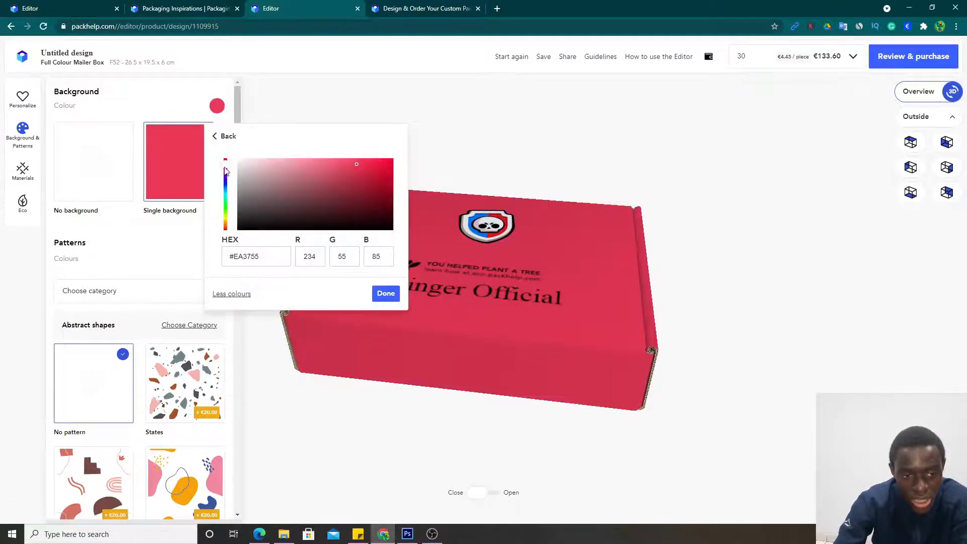
{"action": "left_click", "coordinate": [226, 189]}
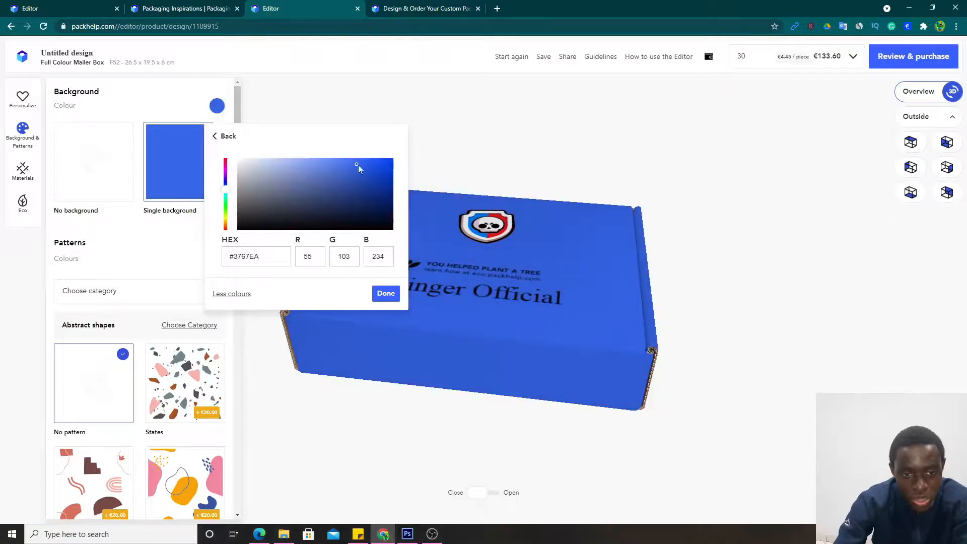
{"action": "left_click_drag", "start_coordinate": [356, 164], "coordinate": [286, 167]}
{"action": "left_click", "coordinate": [273, 164]}
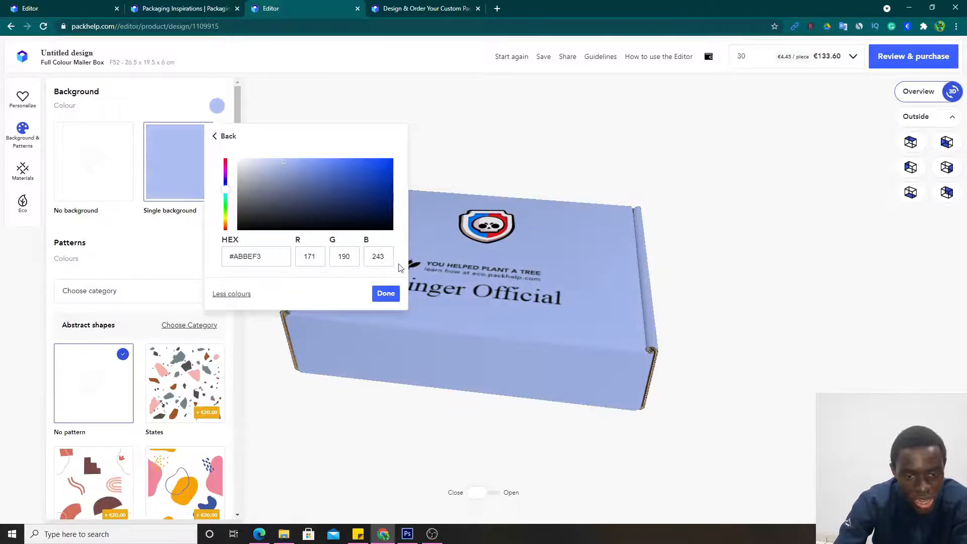
{"action": "left_click", "coordinate": [386, 294]}
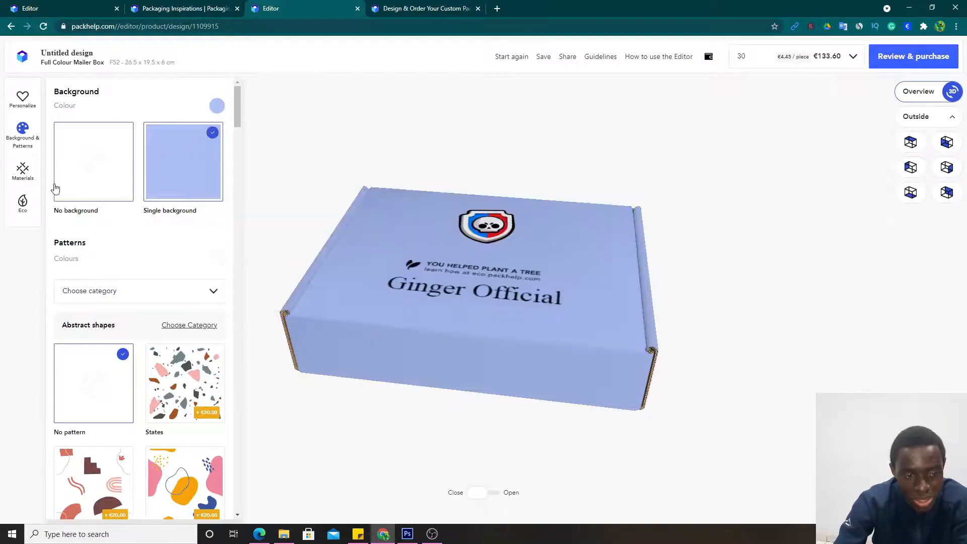
{"action": "left_click", "coordinate": [76, 160]}
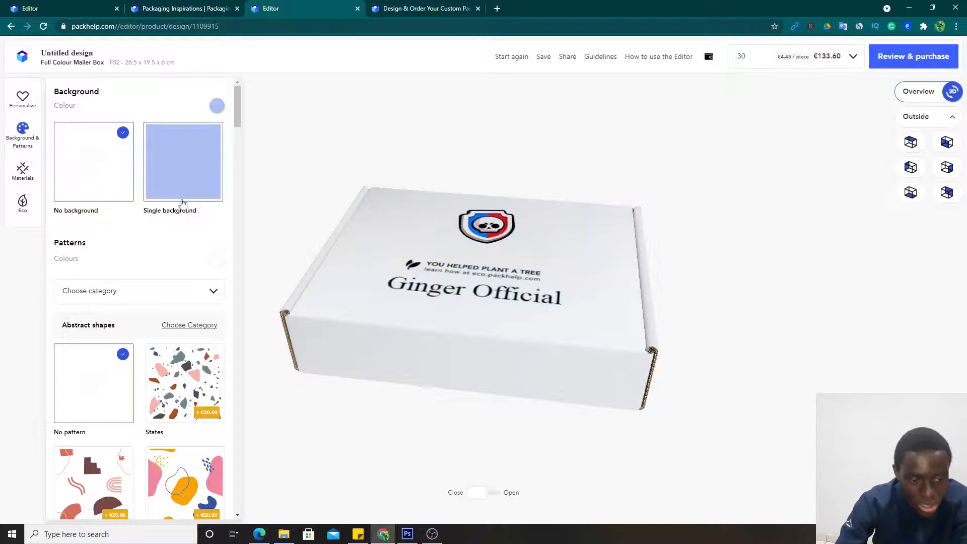
Try the abstract shape patterns States, Play Shapes, Chutes & Stairs, Water Stones and Asteroids on the box
{"action": "scroll", "coordinate": [119, 272], "scroll_direction": "down", "scroll_amount": 5}
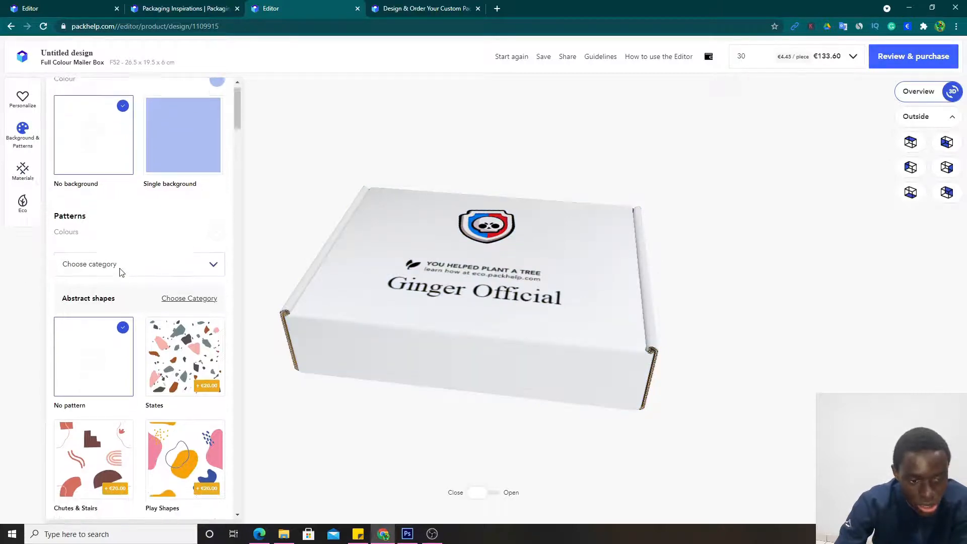
{"action": "scroll", "coordinate": [122, 267], "scroll_direction": "down", "scroll_amount": 1}
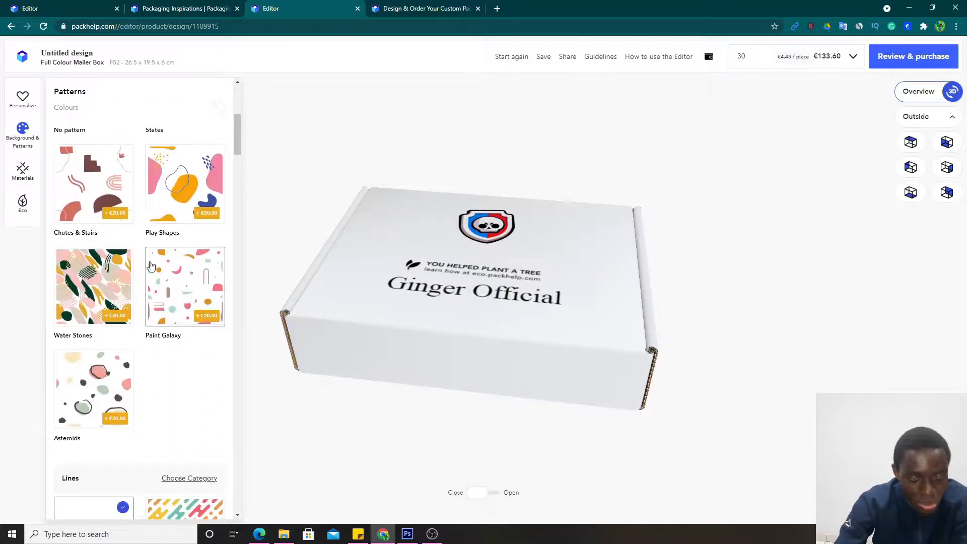
{"action": "scroll", "coordinate": [152, 264], "scroll_direction": "up", "scroll_amount": 2}
{"action": "left_click", "coordinate": [220, 221]}
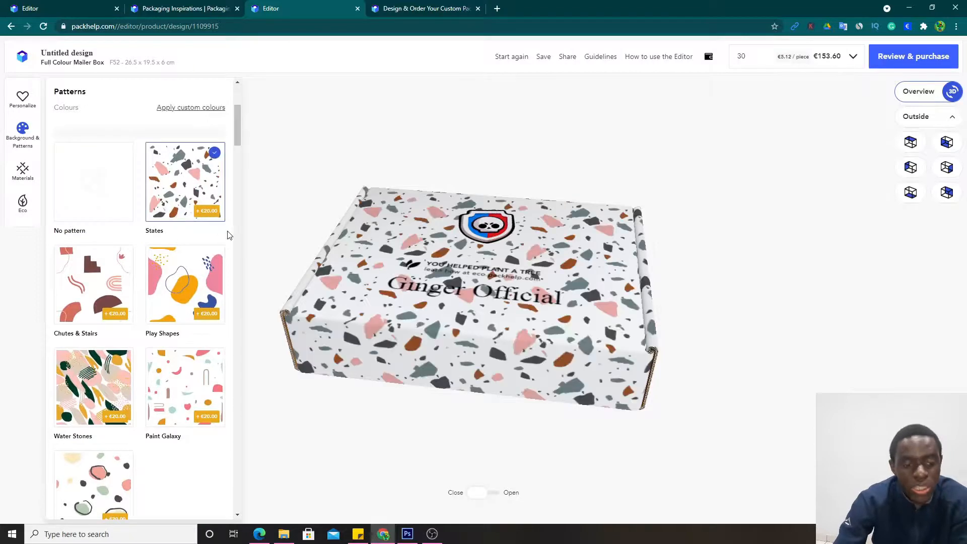
{"action": "left_click", "coordinate": [193, 276]}
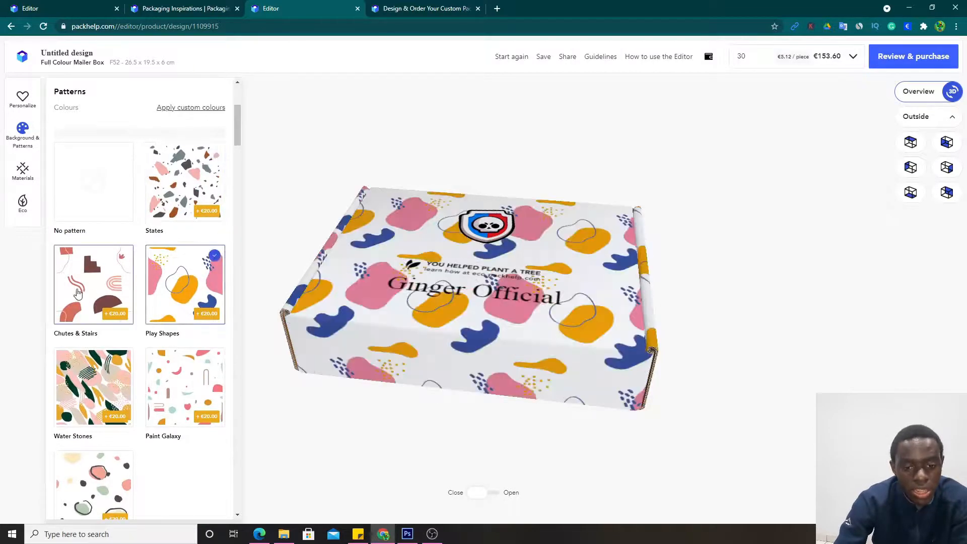
{"action": "left_click", "coordinate": [106, 296]}
{"action": "scroll", "coordinate": [141, 312], "scroll_direction": "down", "scroll_amount": 1}
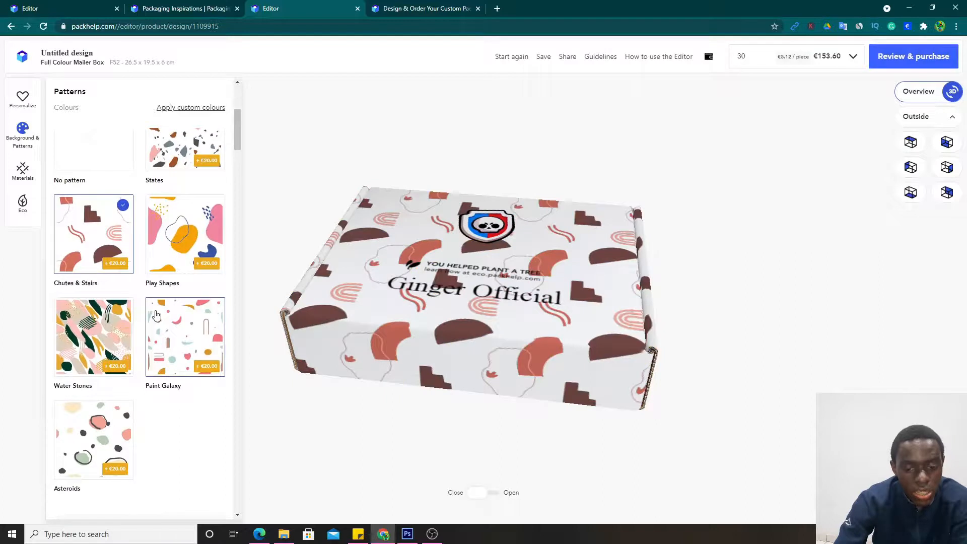
{"action": "left_click", "coordinate": [156, 317]}
{"action": "left_click", "coordinate": [124, 300]}
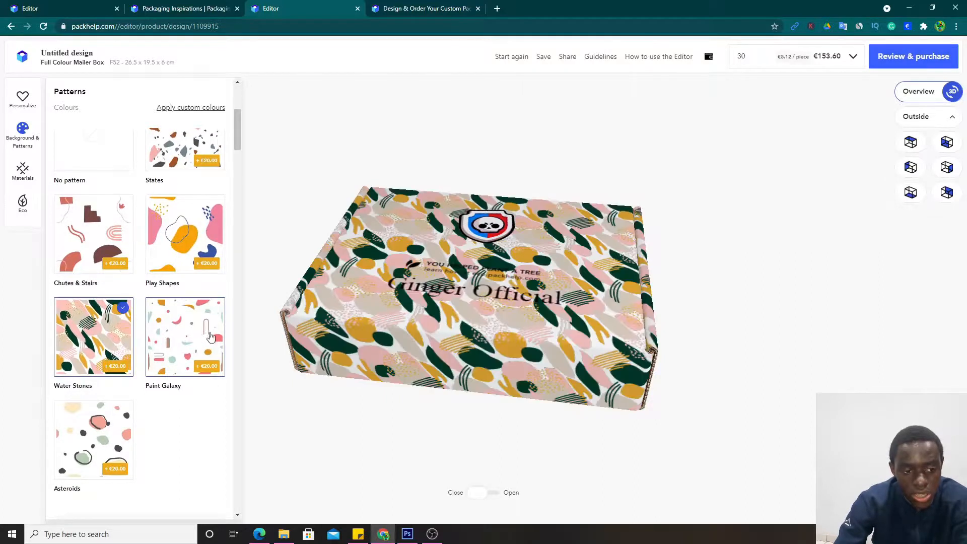
{"action": "scroll", "coordinate": [212, 322], "scroll_direction": "down", "scroll_amount": 3}
{"action": "left_click", "coordinate": [85, 216]}
{"action": "scroll", "coordinate": [176, 386], "scroll_direction": "down", "scroll_amount": 1}
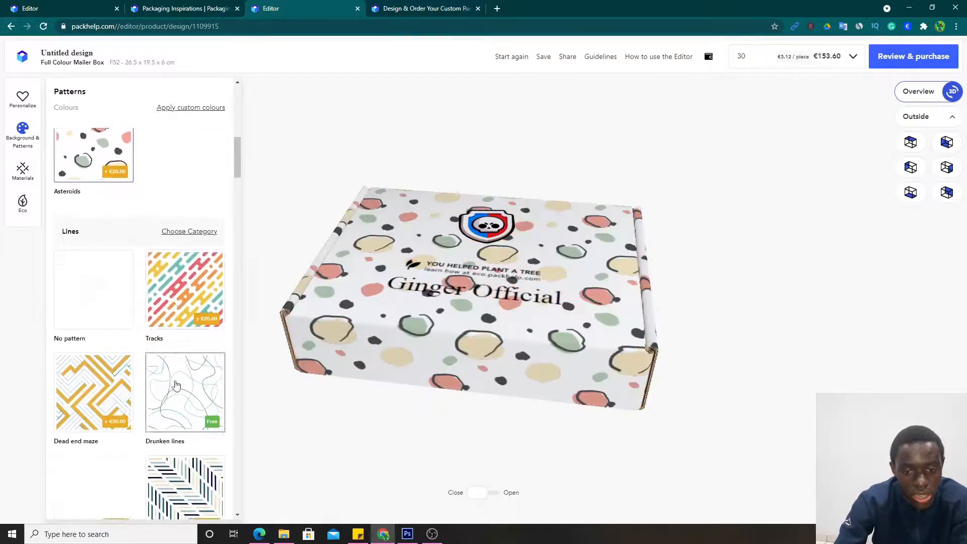
Try line patterns on the box, including Dead end maze and Quilt
{"action": "scroll", "coordinate": [177, 386], "scroll_direction": "down", "scroll_amount": 1}
{"action": "left_click", "coordinate": [177, 299]}
{"action": "left_click", "coordinate": [185, 403]}
{"action": "left_click", "coordinate": [96, 381]}
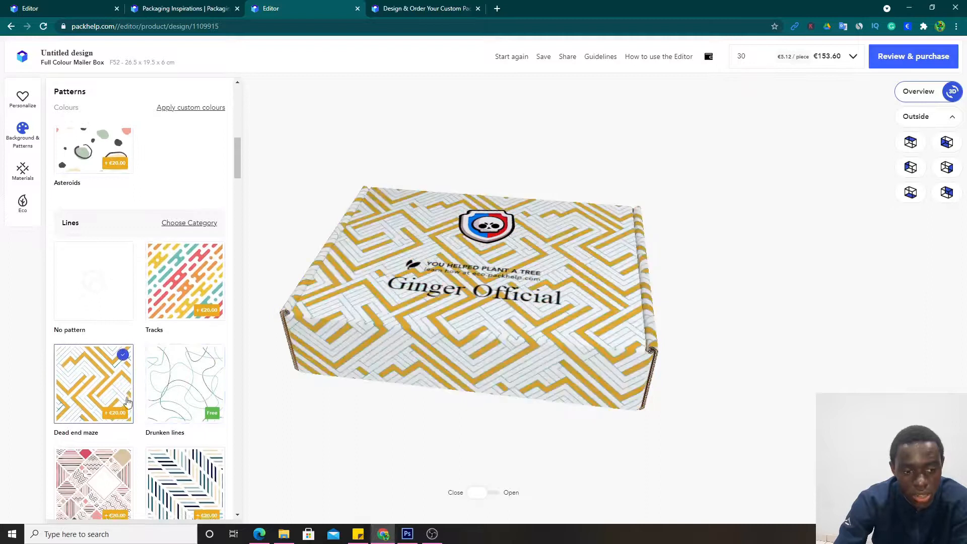
{"action": "scroll", "coordinate": [128, 401], "scroll_direction": "down", "scroll_amount": 3}
{"action": "left_click", "coordinate": [155, 302]}
{"action": "left_click", "coordinate": [106, 308]}
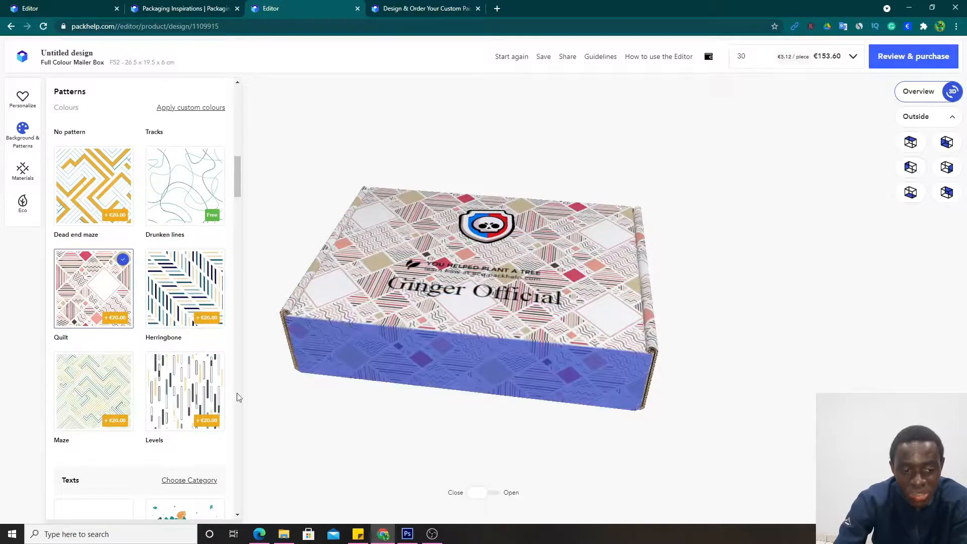
Browse the remaining pattern categories and set the box back to no pattern
{"action": "scroll", "coordinate": [177, 307], "scroll_direction": "down", "scroll_amount": 5}
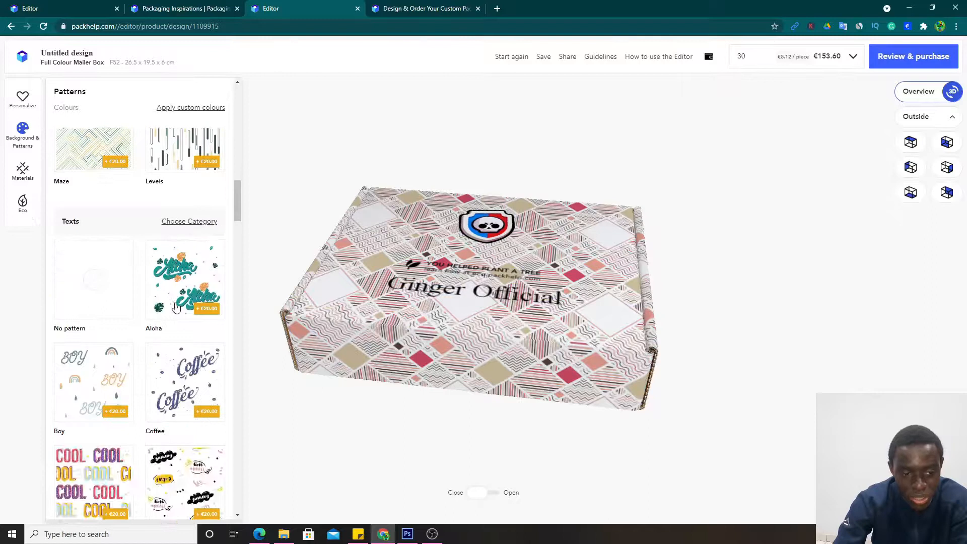
{"action": "scroll", "coordinate": [176, 307], "scroll_direction": "down", "scroll_amount": 10}
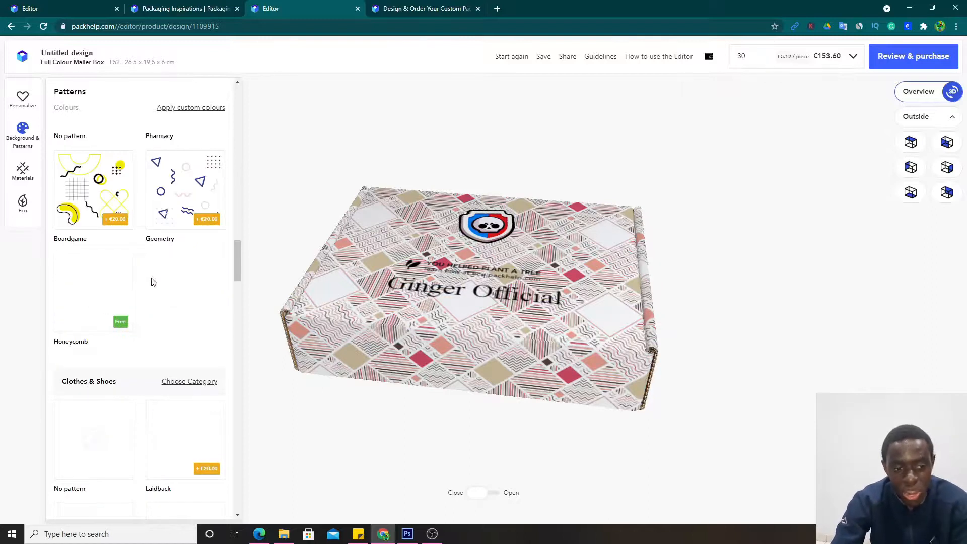
{"action": "scroll", "coordinate": [153, 282], "scroll_direction": "up", "scroll_amount": 15}
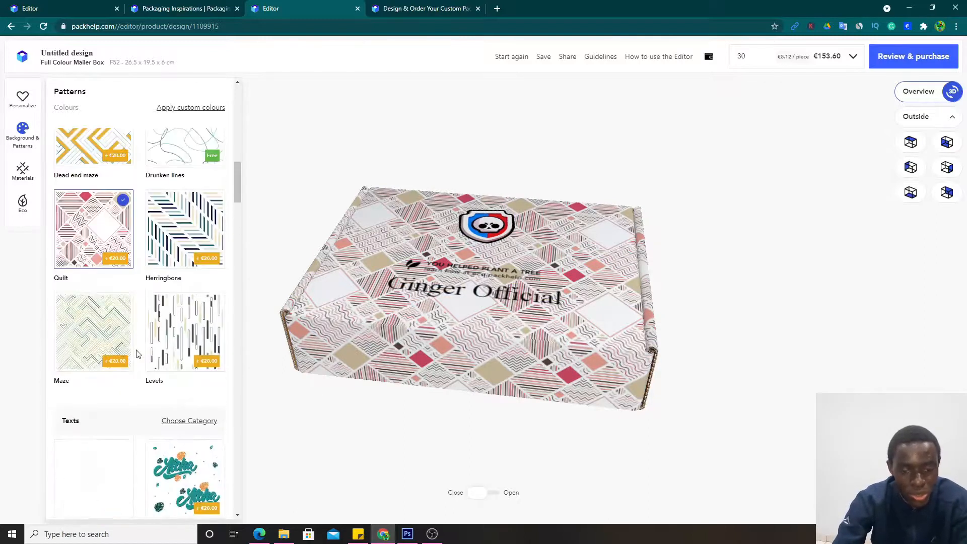
{"action": "scroll", "coordinate": [137, 354], "scroll_direction": "up", "scroll_amount": 5}
{"action": "left_click", "coordinate": [81, 326]}
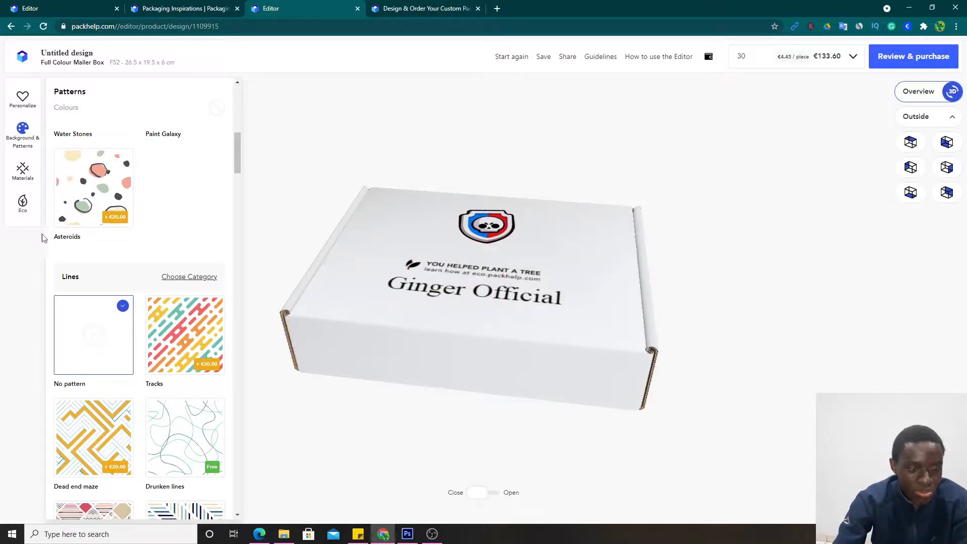
Review the outside and inside material options, the foil finishes and the eco options for the box
{"action": "left_click", "coordinate": [23, 174]}
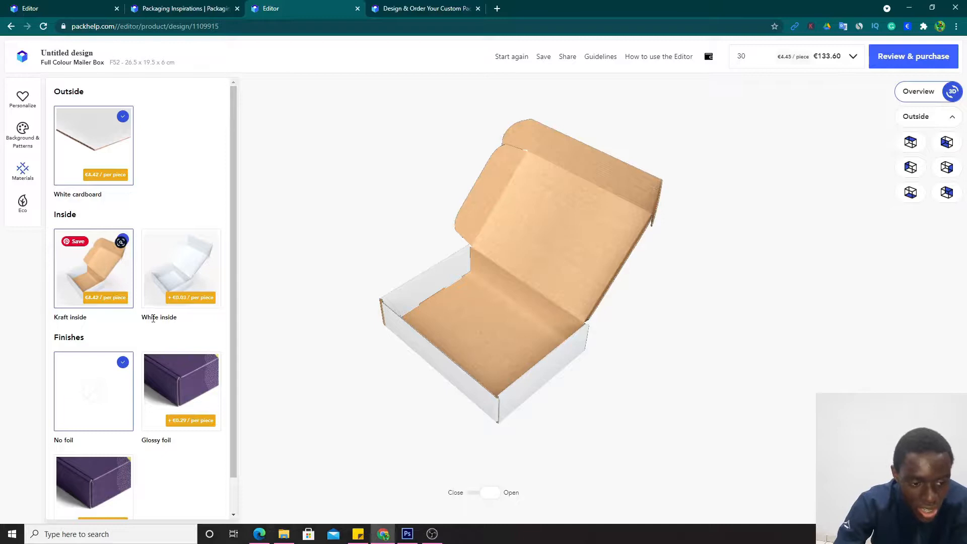
{"action": "scroll", "coordinate": [154, 320], "scroll_direction": "down", "scroll_amount": 1}
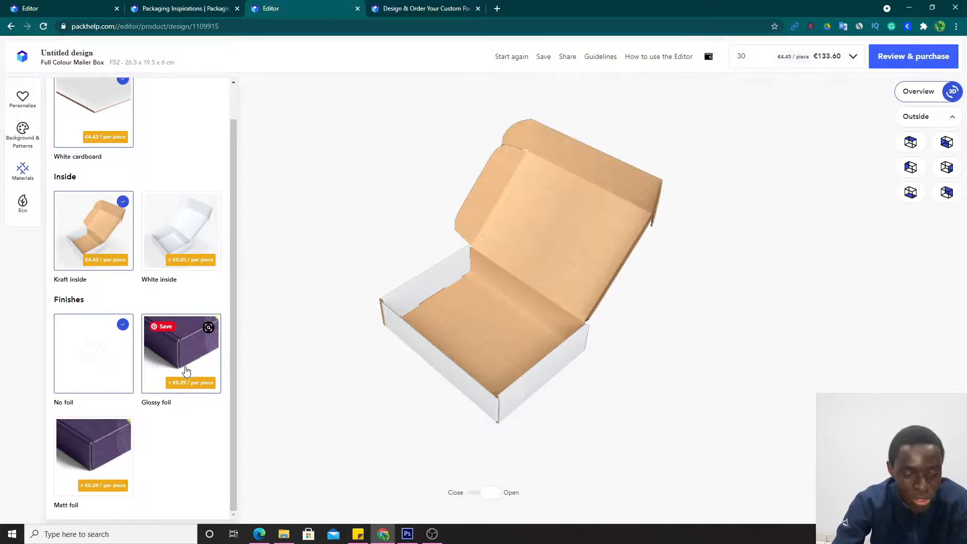
{"action": "scroll", "coordinate": [142, 334], "scroll_direction": "up", "scroll_amount": 1}
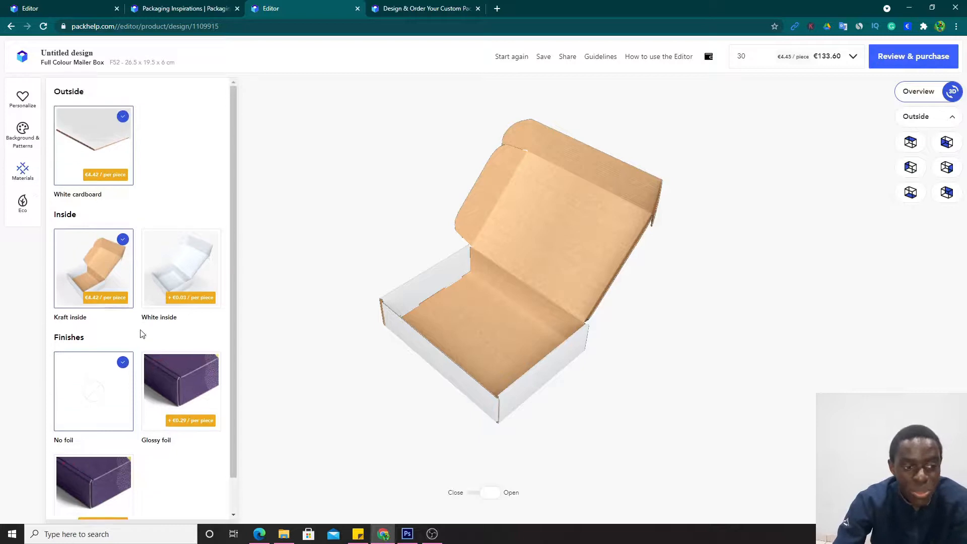
{"action": "left_click", "coordinate": [19, 206]}
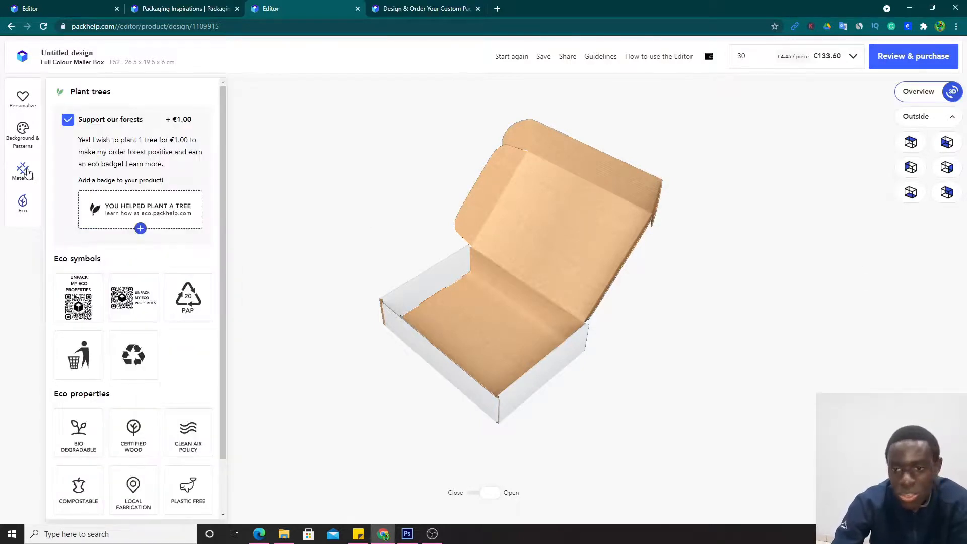
{"action": "left_click", "coordinate": [22, 171]}
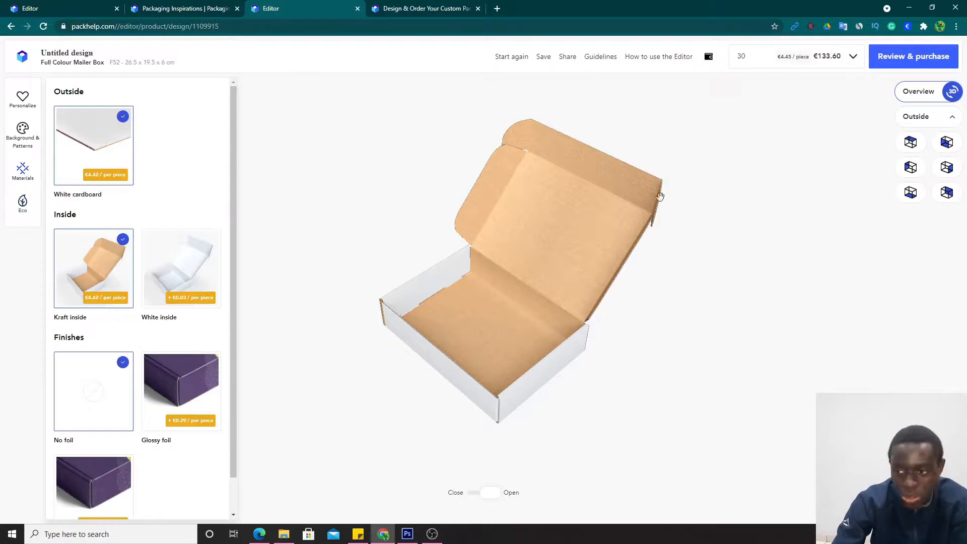
Proceed to purchase 30 mailer boxes with the Print with us option
{"action": "left_click", "coordinate": [910, 68]}
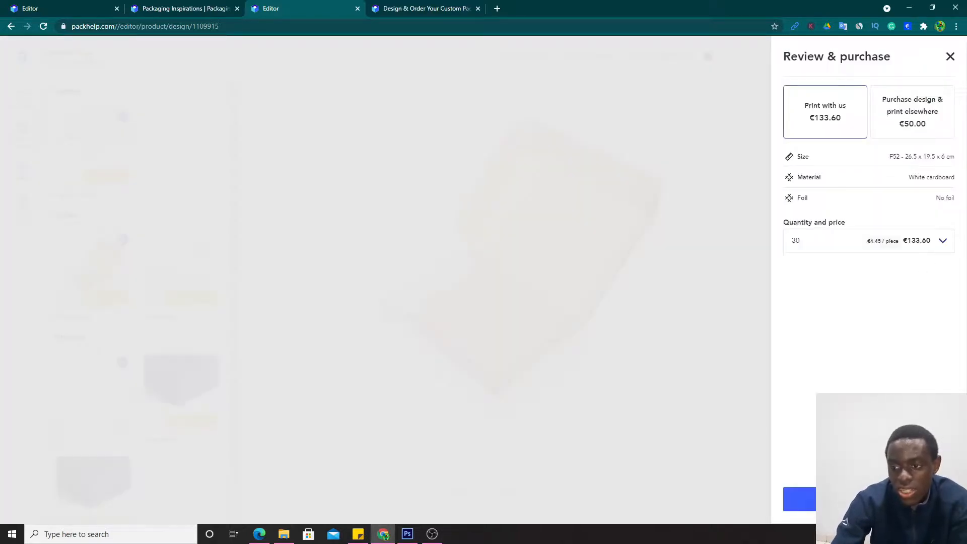
{"action": "left_click", "coordinate": [845, 499]}
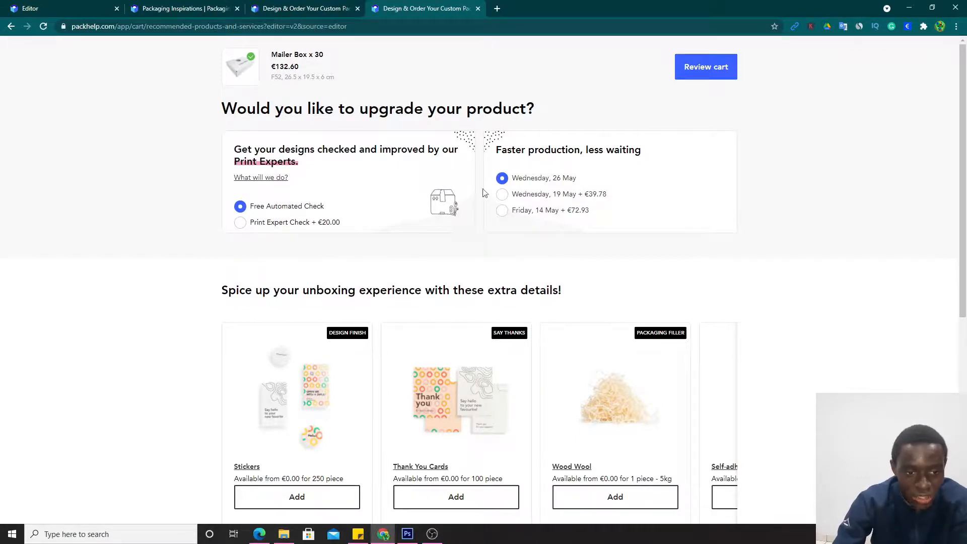
Try the Print Expert Check upgrade and switch back to the Free Automated Check
{"action": "left_click_drag", "start_coordinate": [309, 169], "coordinate": [233, 151]}
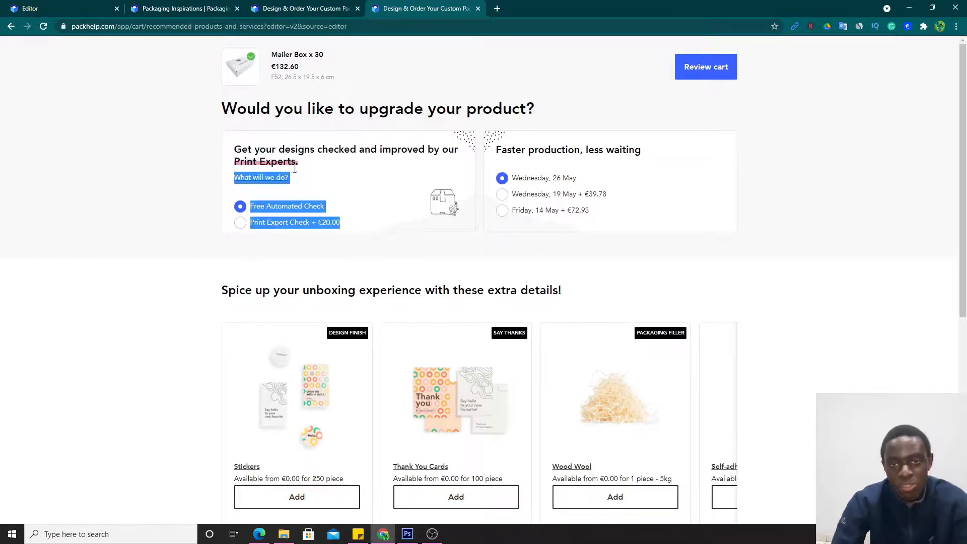
{"action": "left_click", "coordinate": [329, 194]}
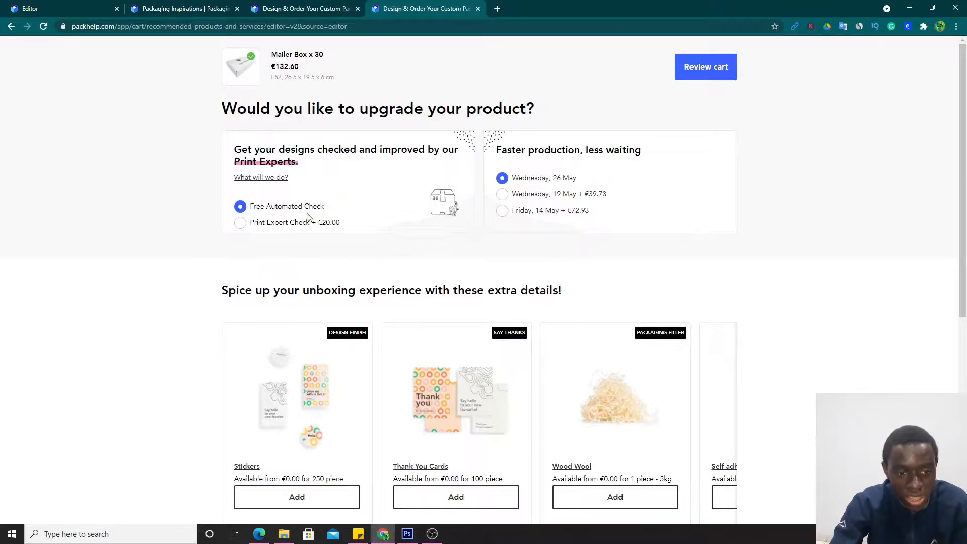
{"action": "left_click", "coordinate": [247, 225]}
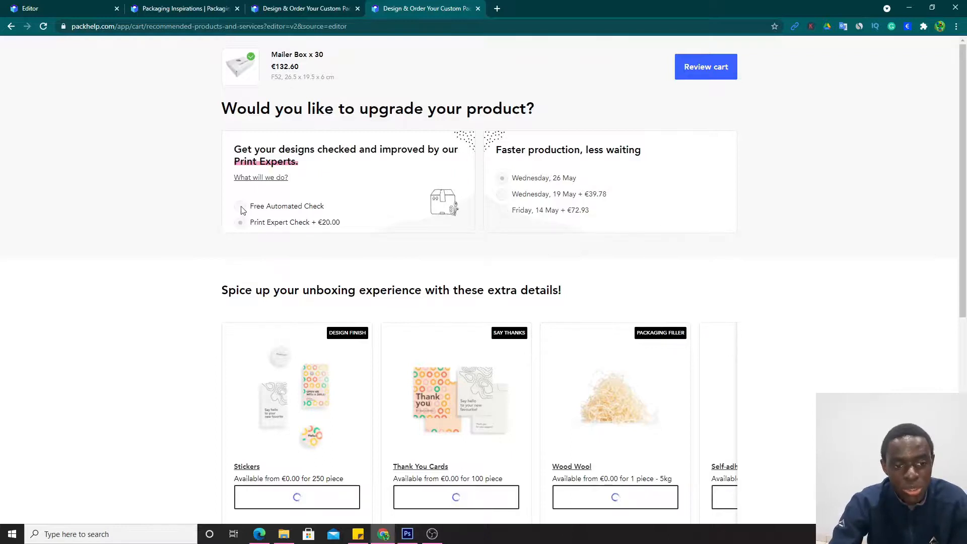
{"action": "left_click", "coordinate": [245, 213]}
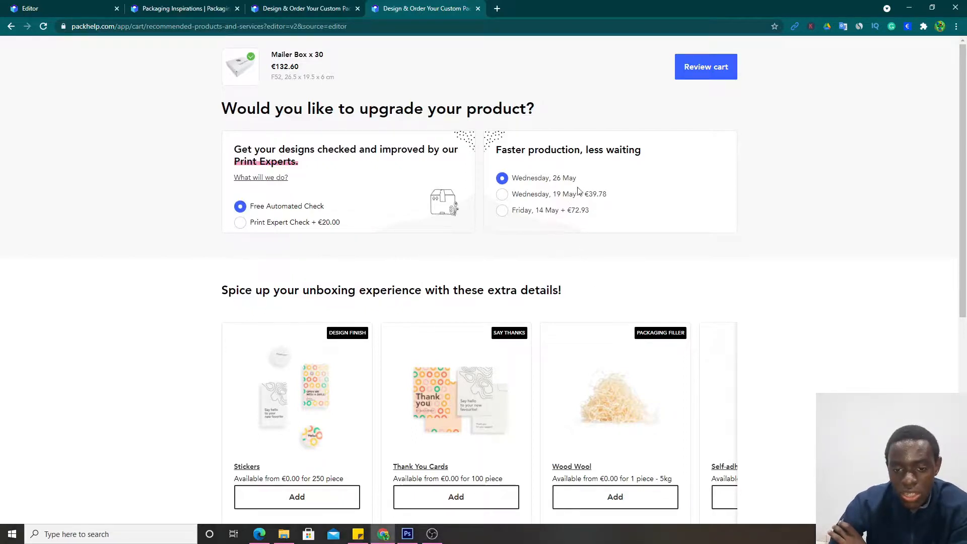
Try the faster production date of Wednesday, 19 May and switch back to Wednesday, 26 May
{"action": "left_click", "coordinate": [503, 195]}
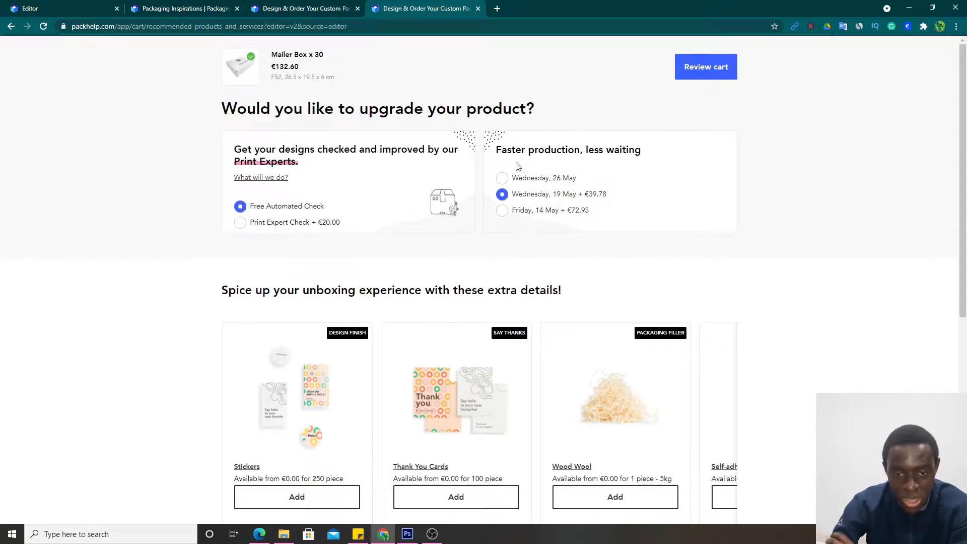
{"action": "scroll", "coordinate": [566, 155], "scroll_direction": "down", "scroll_amount": 4}
{"action": "scroll", "coordinate": [546, 191], "scroll_direction": "up", "scroll_amount": 4}
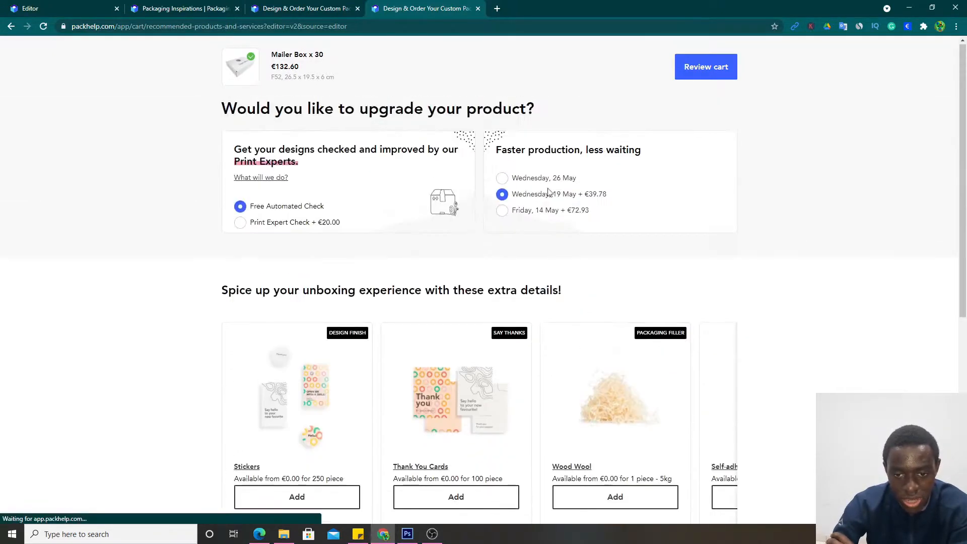
{"action": "scroll", "coordinate": [511, 181], "scroll_direction": "down", "scroll_amount": 4}
{"action": "scroll", "coordinate": [514, 187], "scroll_direction": "up", "scroll_amount": 4}
{"action": "left_click", "coordinate": [512, 180]}
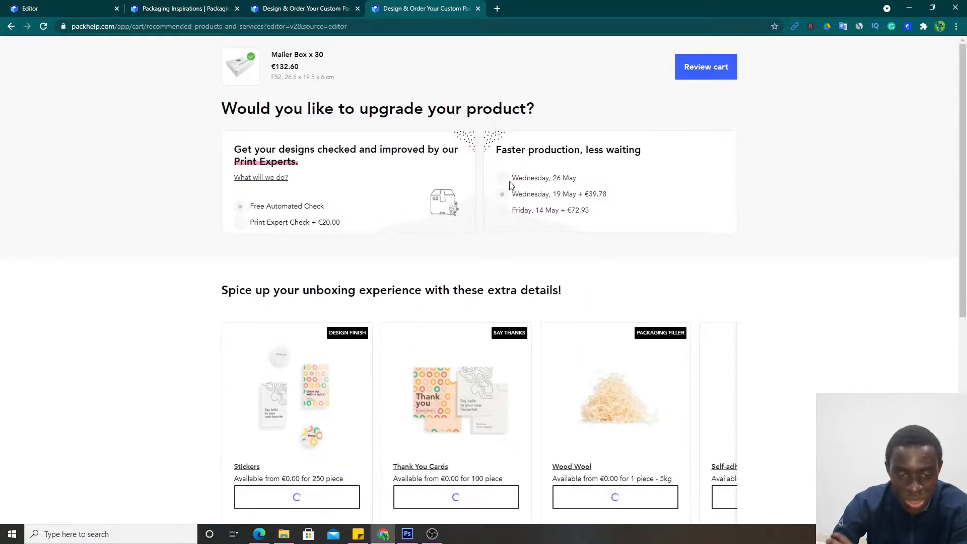
Look through the unboxing extras and other packaging products offered for the order
{"action": "scroll", "coordinate": [463, 290], "scroll_direction": "down", "scroll_amount": 5}
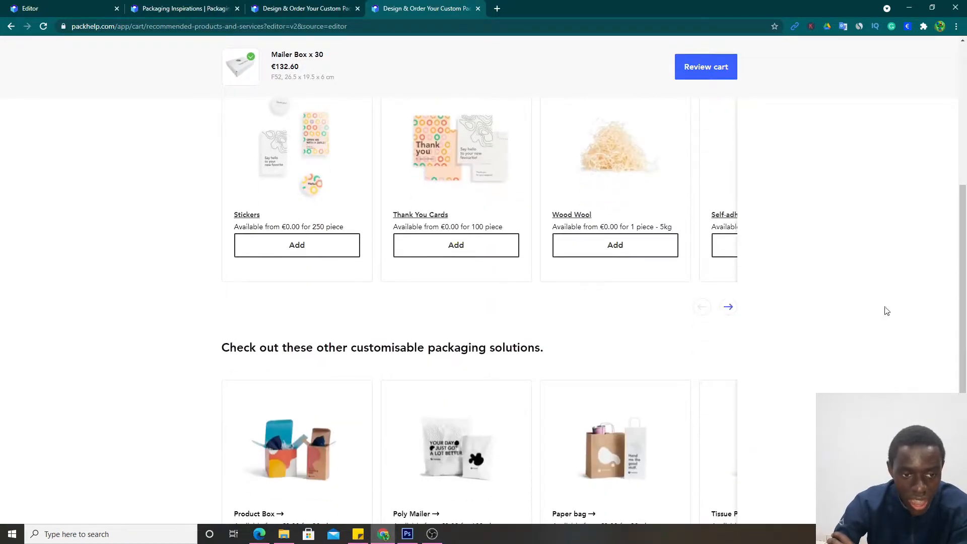
{"action": "scroll", "coordinate": [204, 313], "scroll_direction": "up", "scroll_amount": 3}
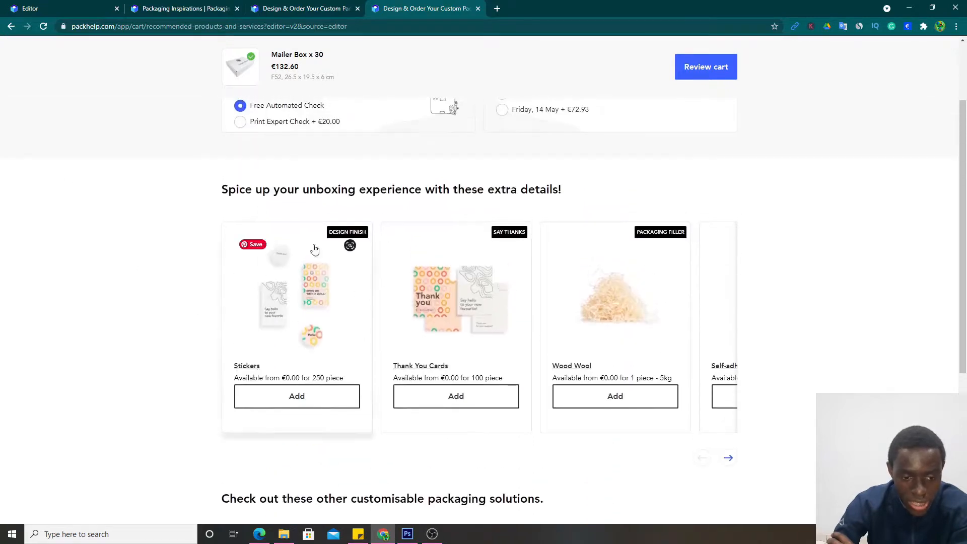
{"action": "scroll", "coordinate": [223, 347], "scroll_direction": "down", "scroll_amount": 1}
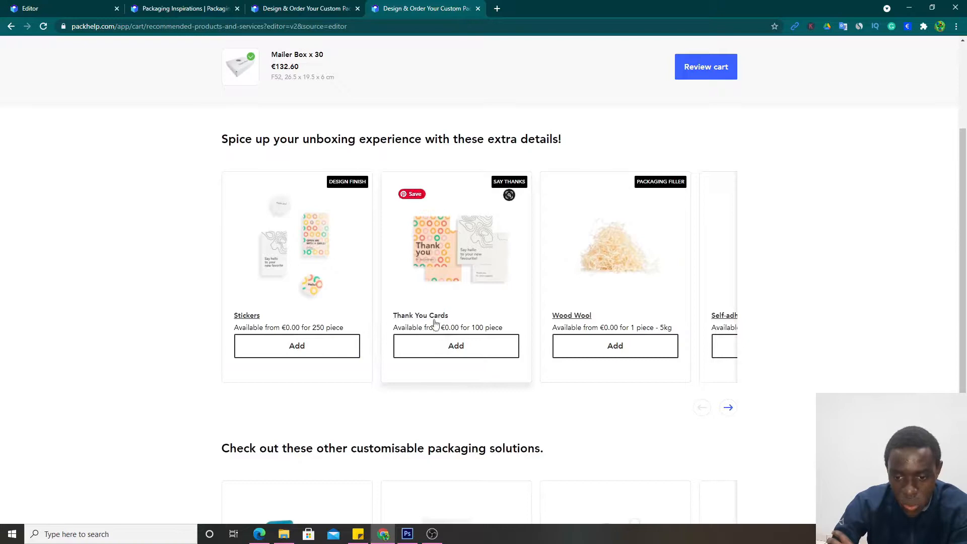
{"action": "left_click", "coordinate": [729, 409]}
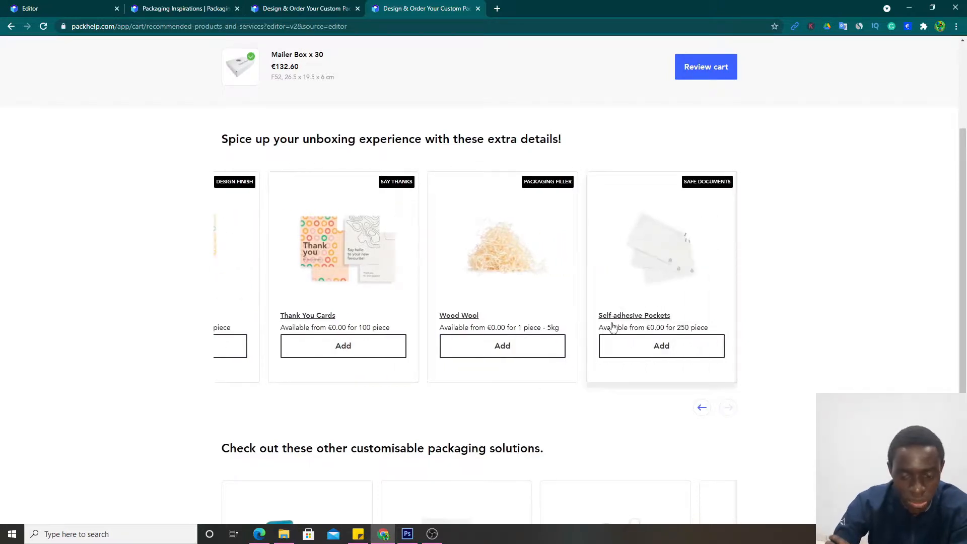
{"action": "left_click", "coordinate": [701, 408]}
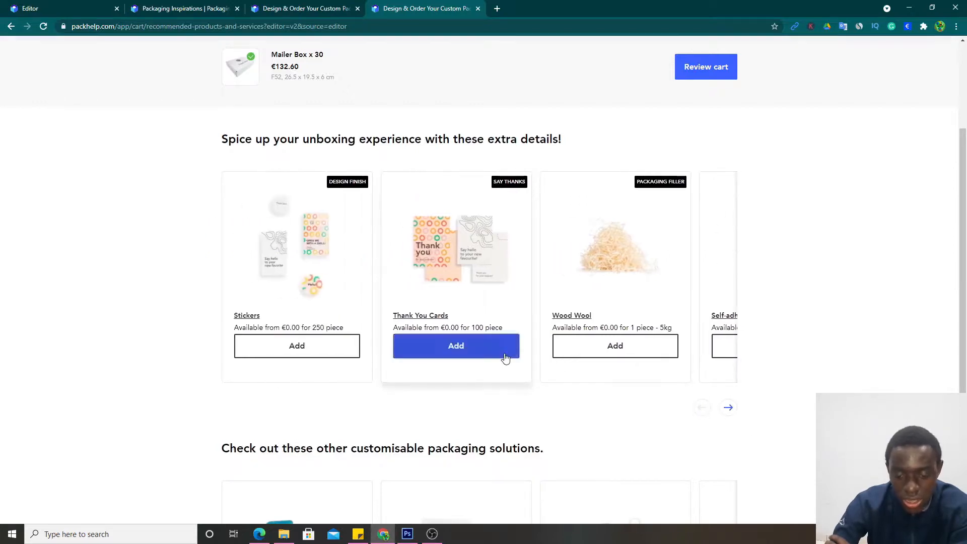
Add 100 Thank You Cards in the colourful circle-patterned design to the order
{"action": "left_click", "coordinate": [505, 358]}
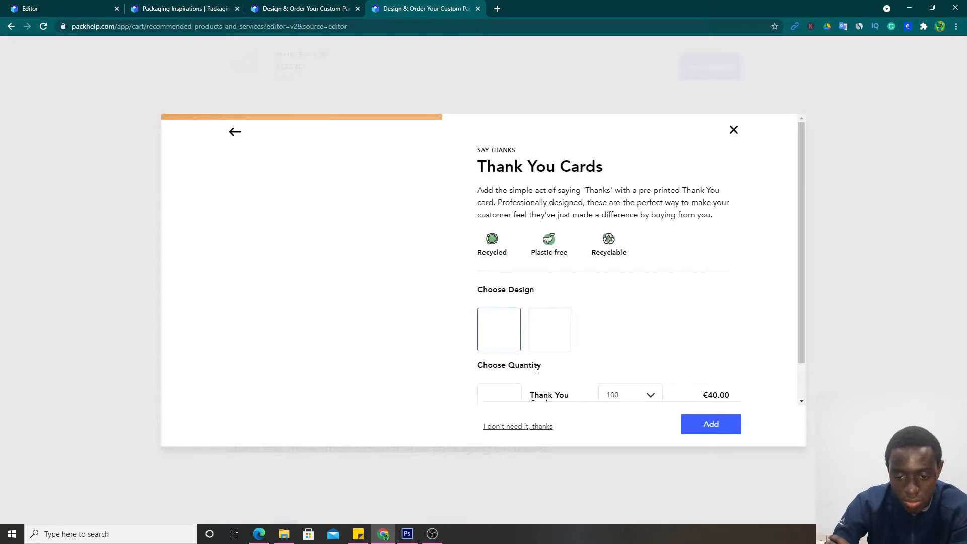
{"action": "scroll", "coordinate": [537, 369], "scroll_direction": "down", "scroll_amount": 1}
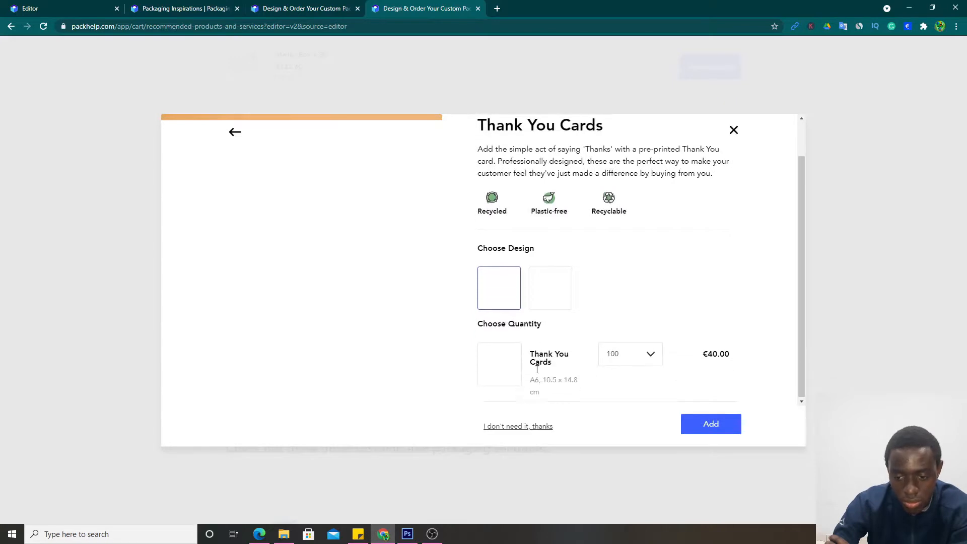
{"action": "left_click", "coordinate": [648, 354]}
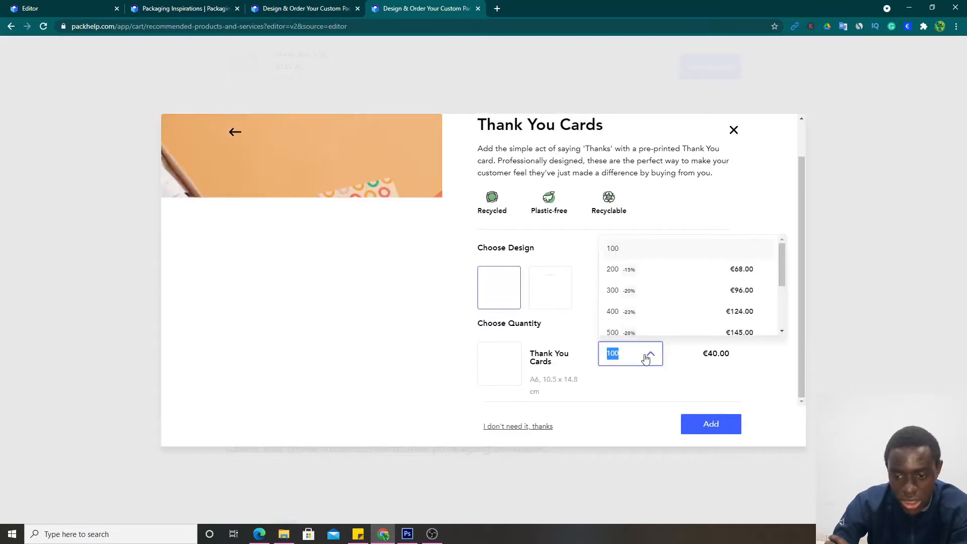
{"action": "left_click", "coordinate": [626, 251]}
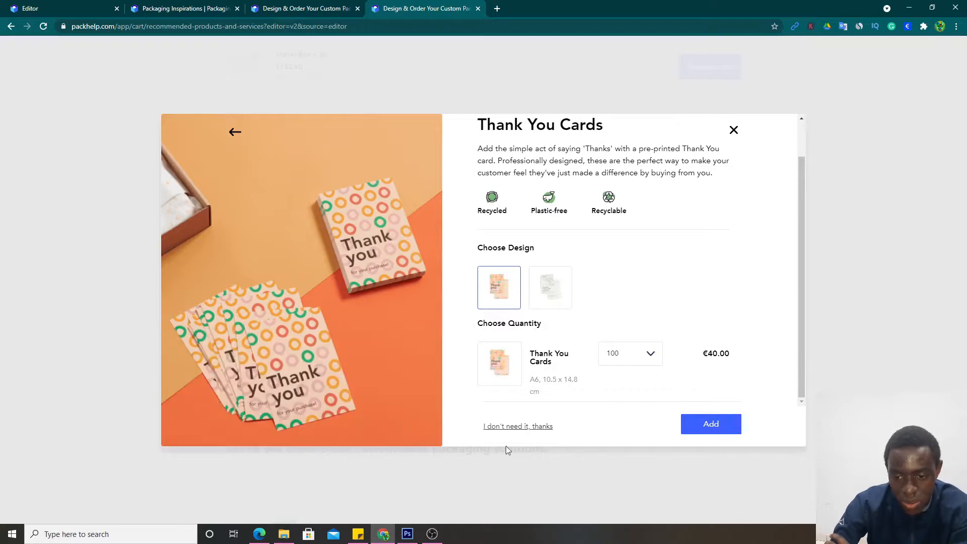
{"action": "left_click", "coordinate": [721, 422]}
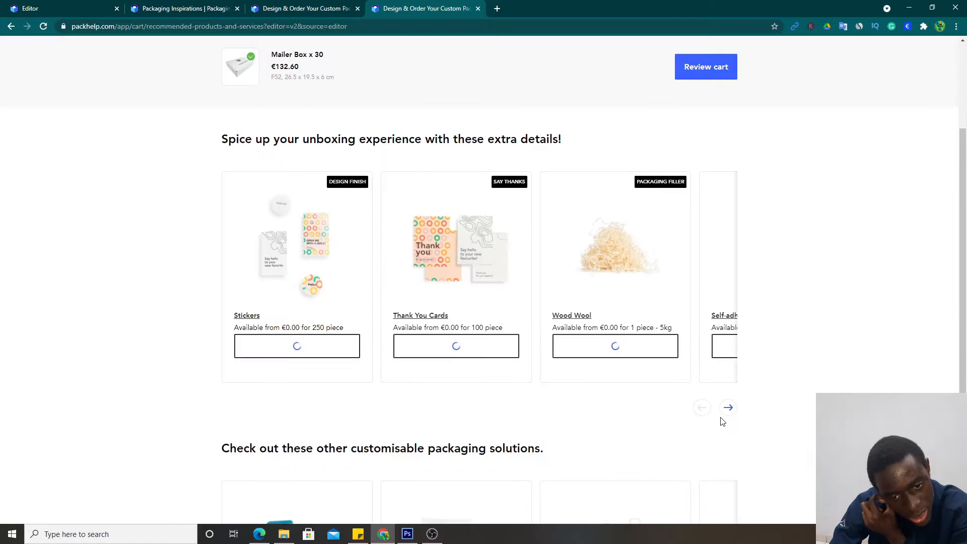
Look over the other customisable packaging solutions and open the cart to review its items and order summary
{"action": "scroll", "coordinate": [721, 422], "scroll_direction": "down", "scroll_amount": 2}
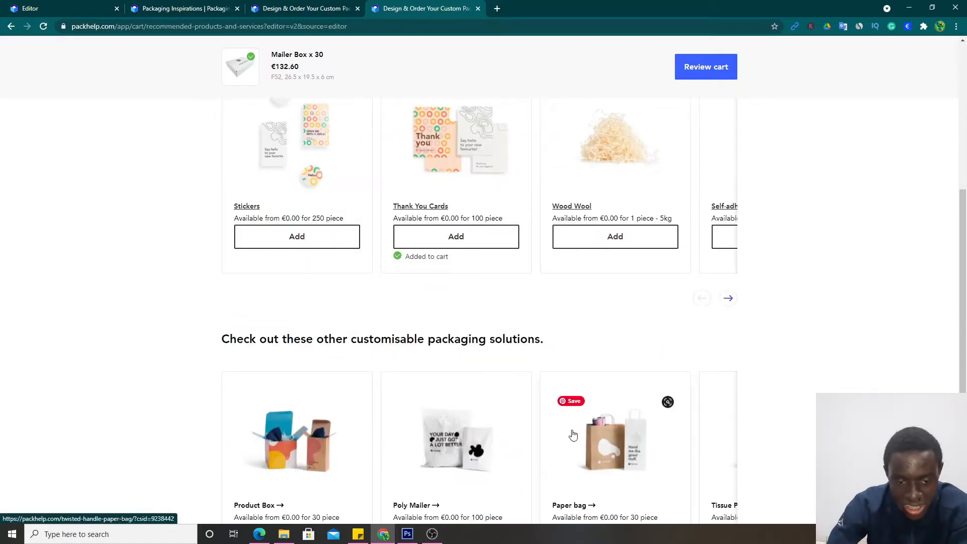
{"action": "scroll", "coordinate": [551, 431], "scroll_direction": "down", "scroll_amount": 2}
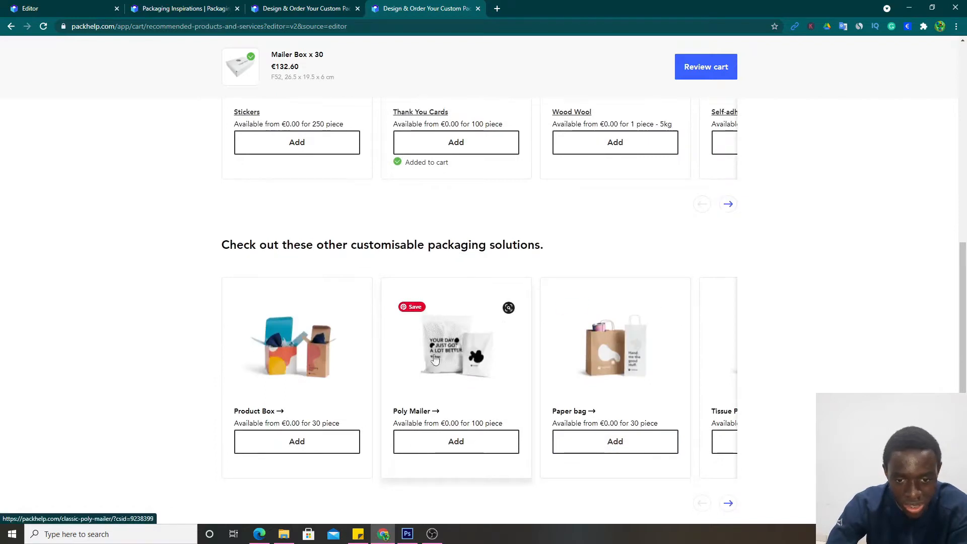
{"action": "scroll", "coordinate": [908, 296], "scroll_direction": "up", "scroll_amount": 7}
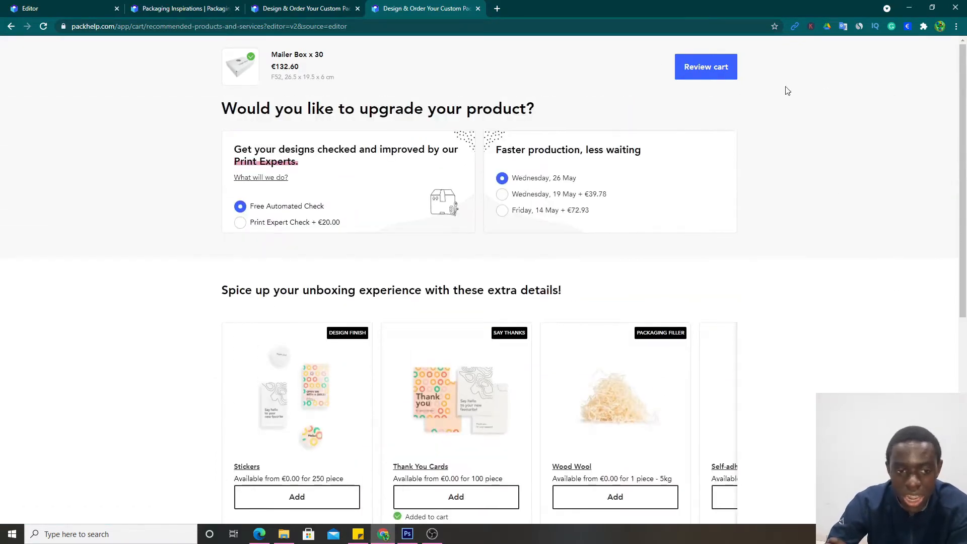
{"action": "left_click", "coordinate": [695, 69]}
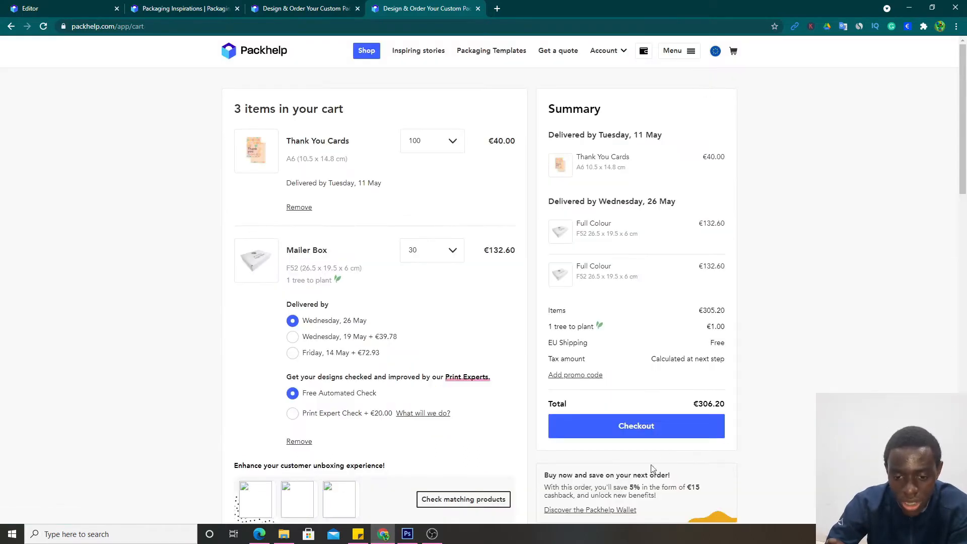
{"action": "scroll", "coordinate": [651, 468], "scroll_direction": "down", "scroll_amount": 3}
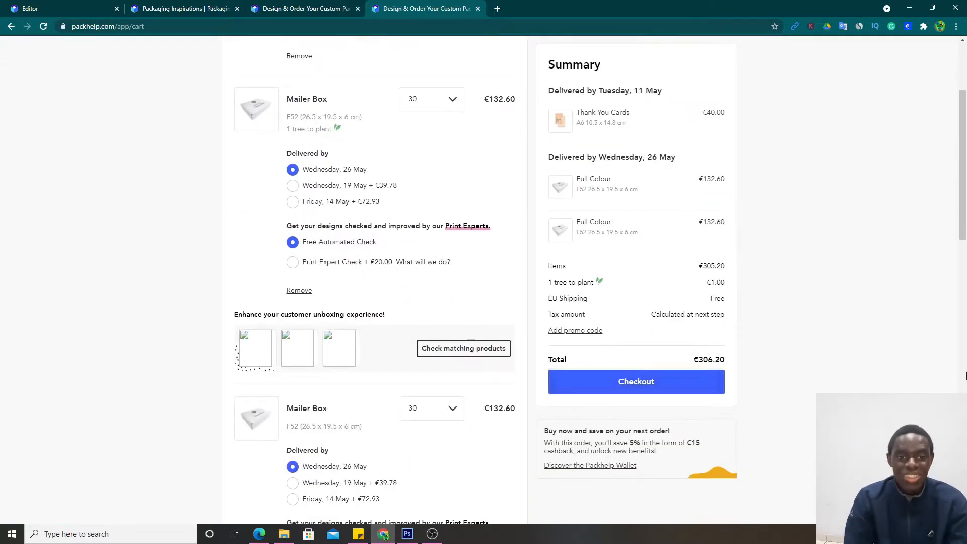